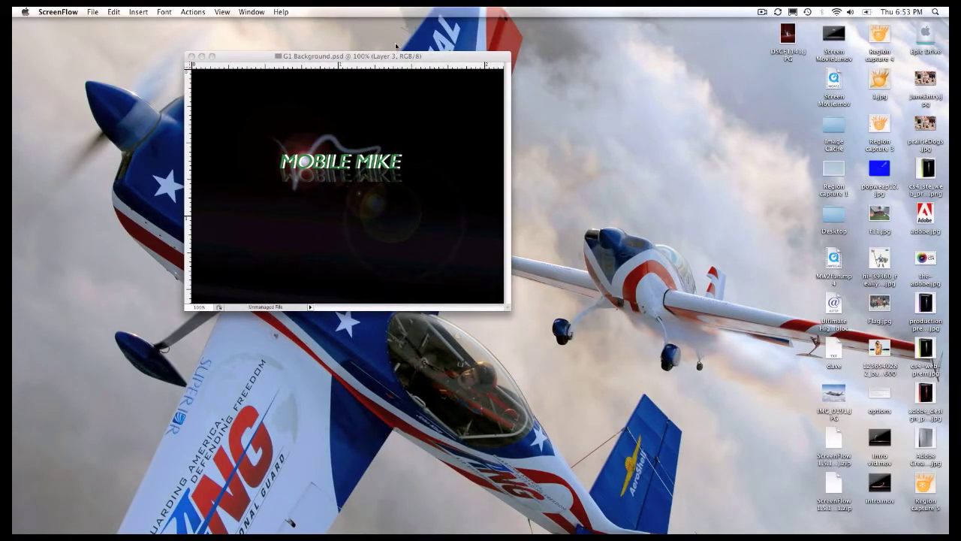
Step: Move the MOBILE MIKE example window aside and zoom in on its title to 200%
left_click_drag(342, 59, 409, 121)
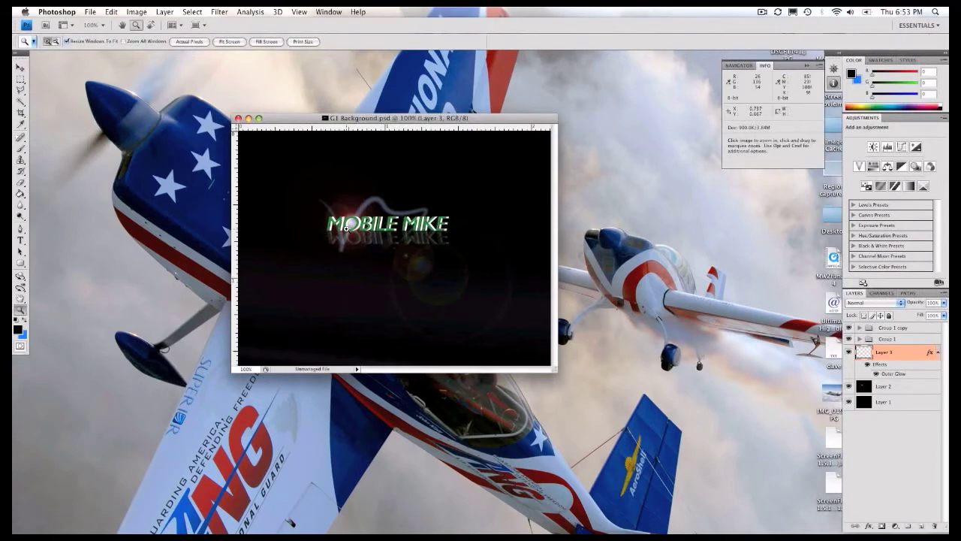
left_click(346, 227)
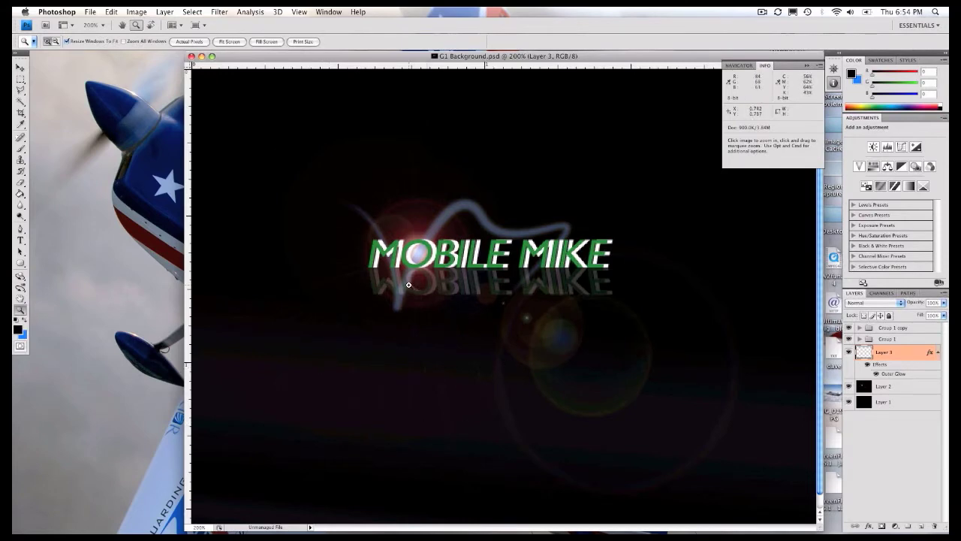
key("alt")
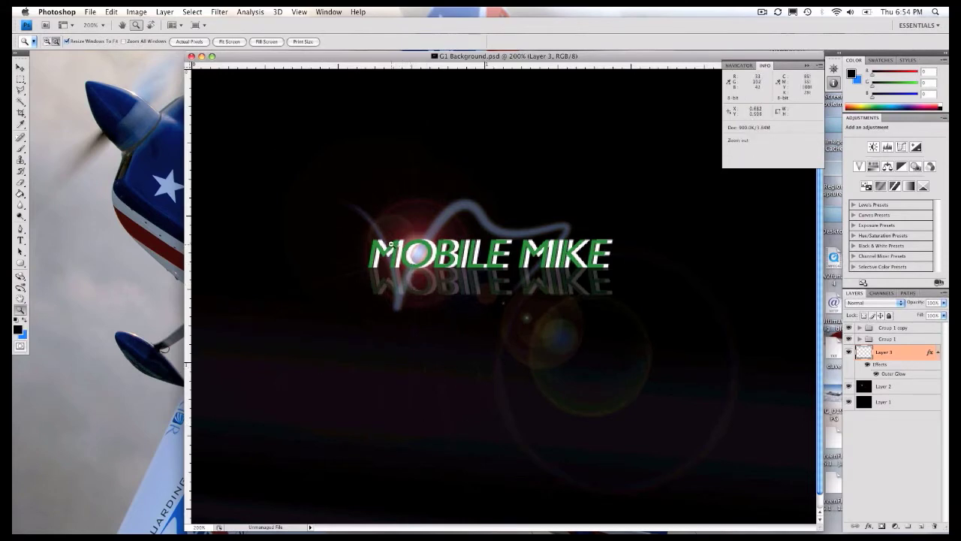
Step: Zoom the example back out and set up a new 1920×1080 px, 300 ppi, 8-bit RGB transparent document named Background123
left_click(391, 244, "alt")
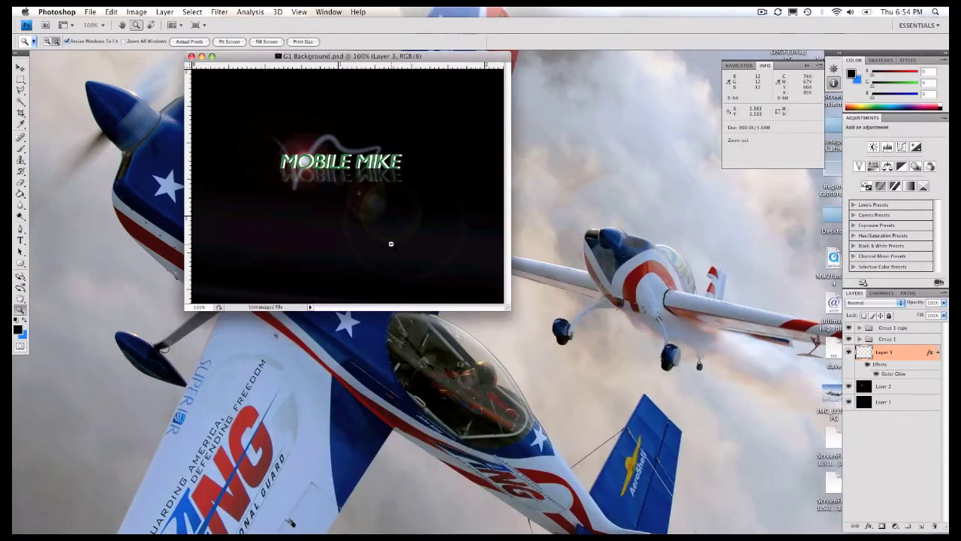
left_click(90, 12)
left_click(97, 22)
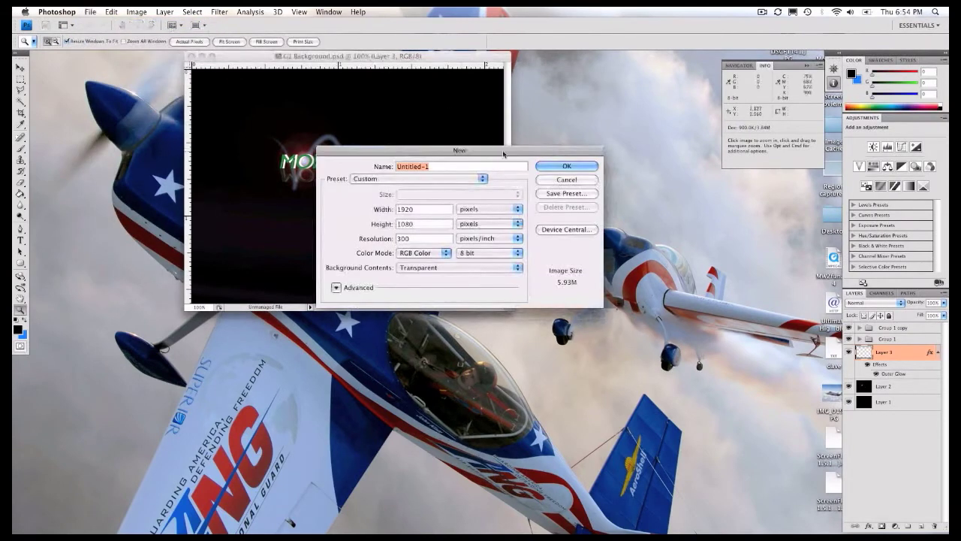
type("Bac")
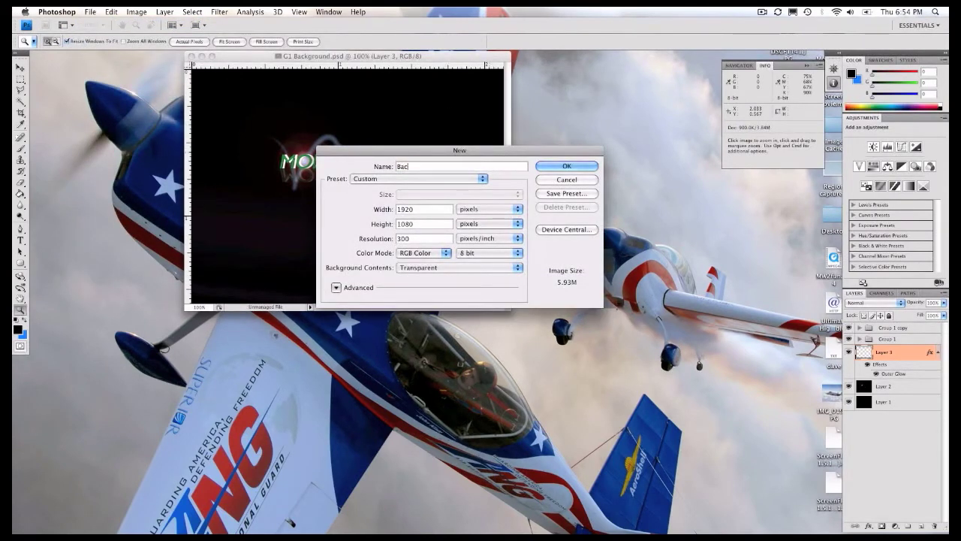
type("g")
type("roudn")
type("n")
type("123")
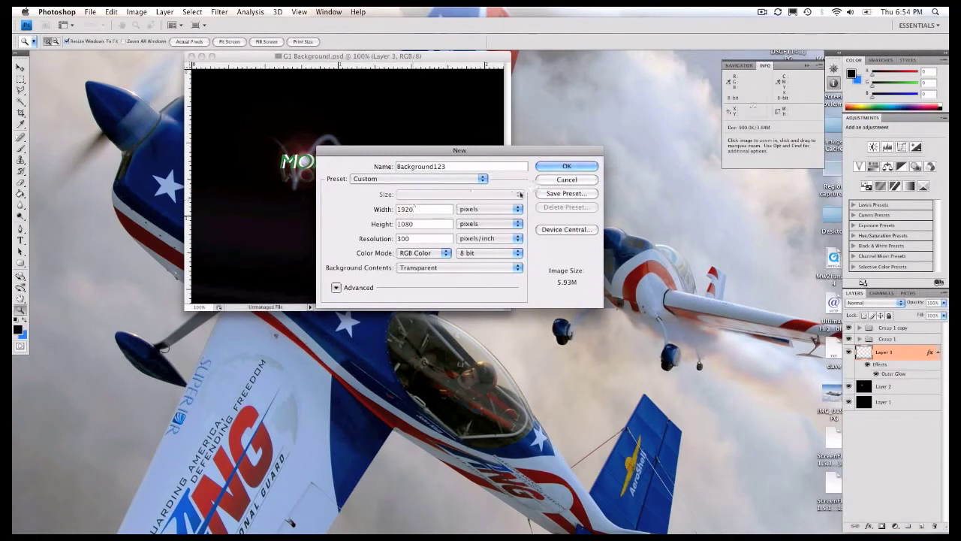
left_click(486, 209)
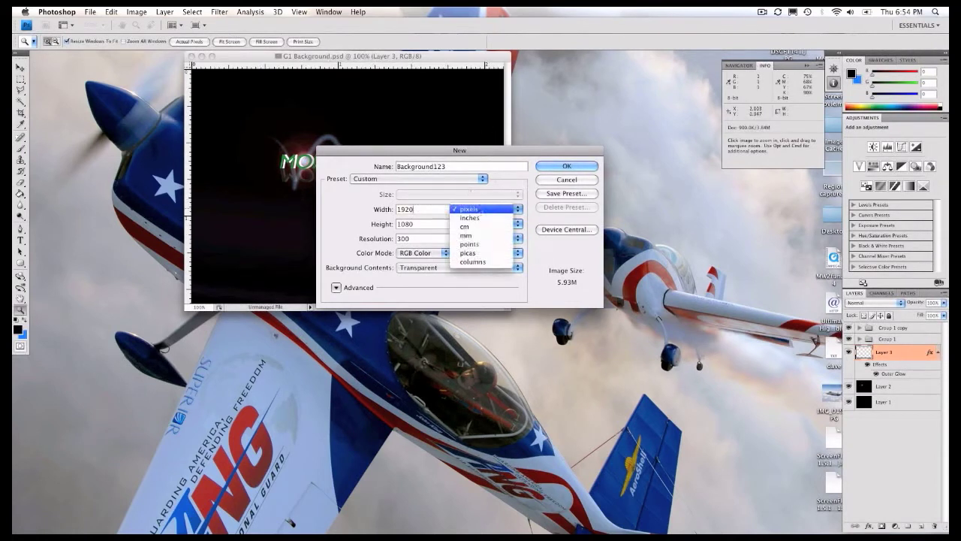
left_click(469, 208)
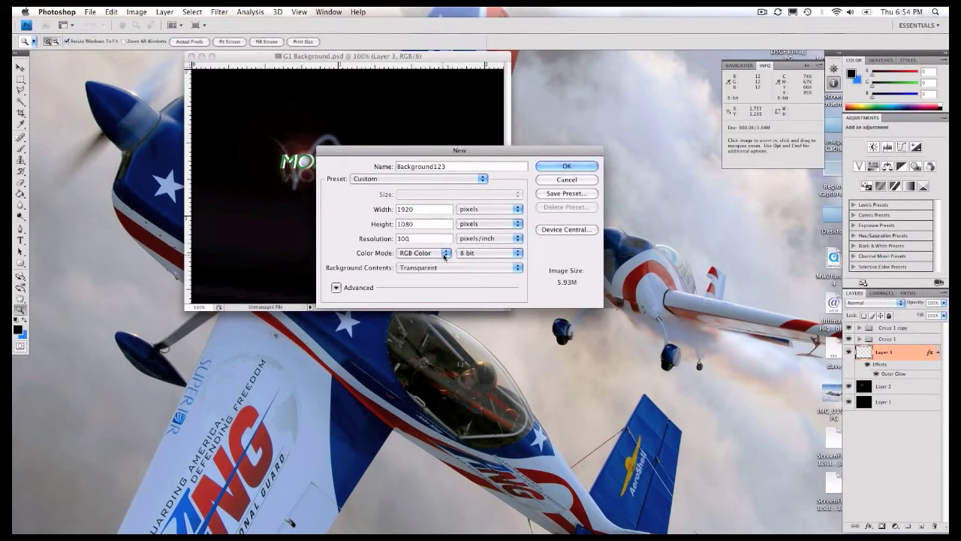
left_click(466, 253)
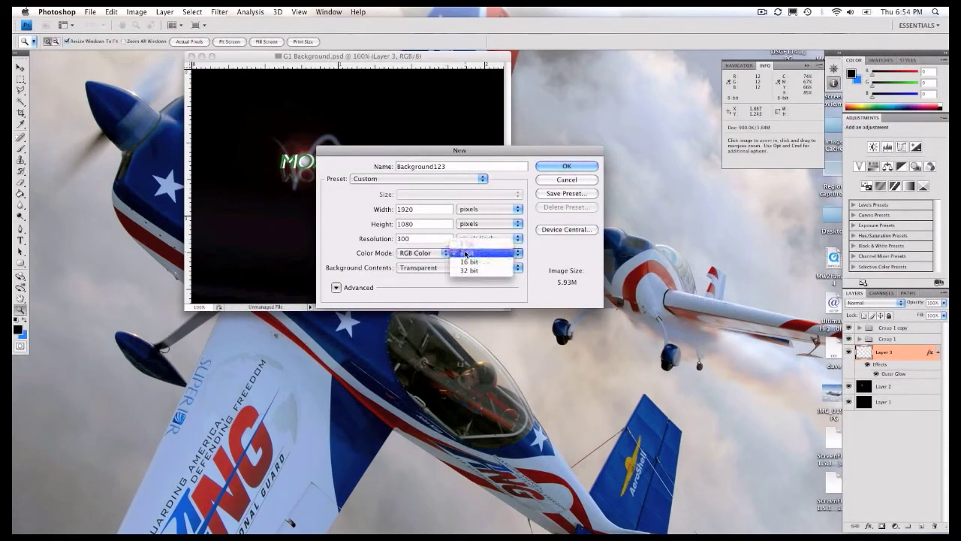
left_click(466, 254)
Step: Create the Background123 document and fill its canvas with black using the Paint Bucket
left_click(559, 167)
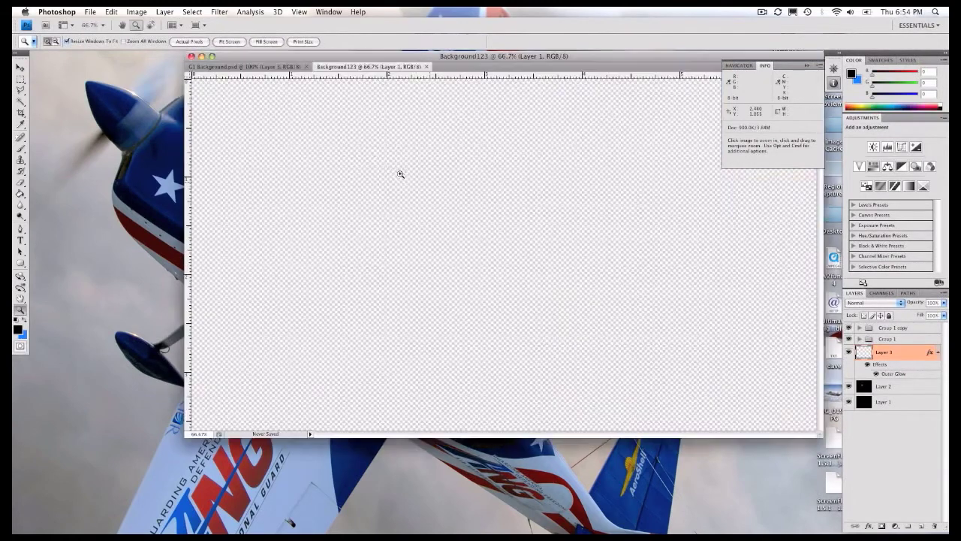
left_click_drag(292, 54, 195, 75)
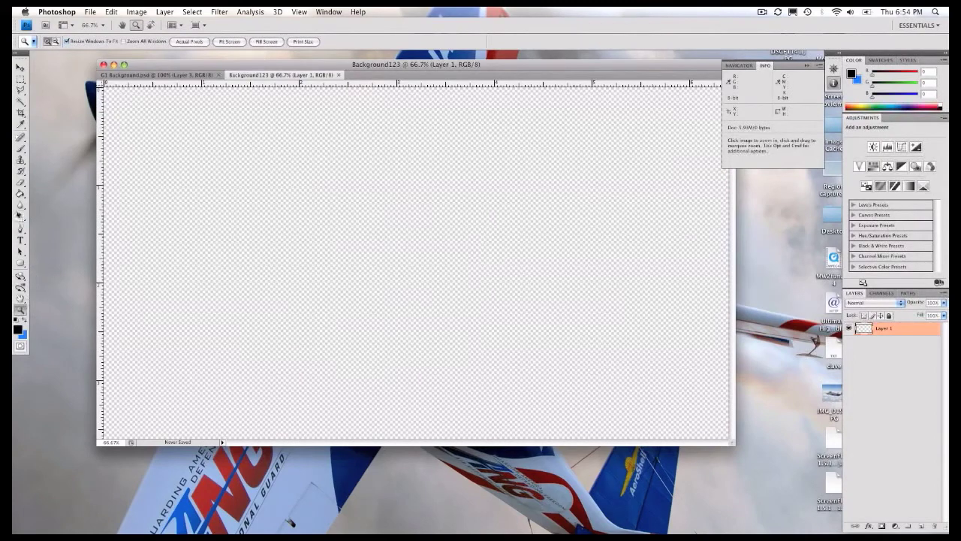
left_click(20, 193)
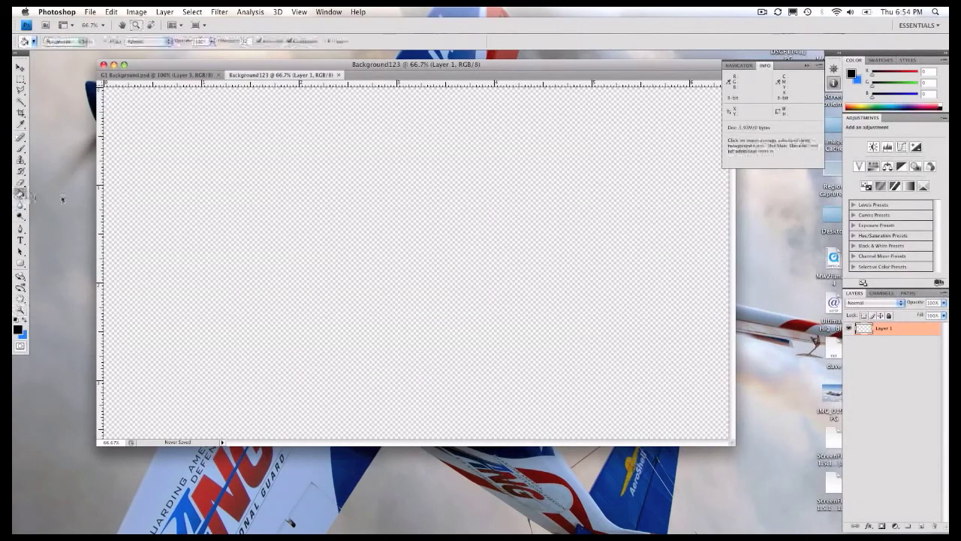
left_click(313, 225)
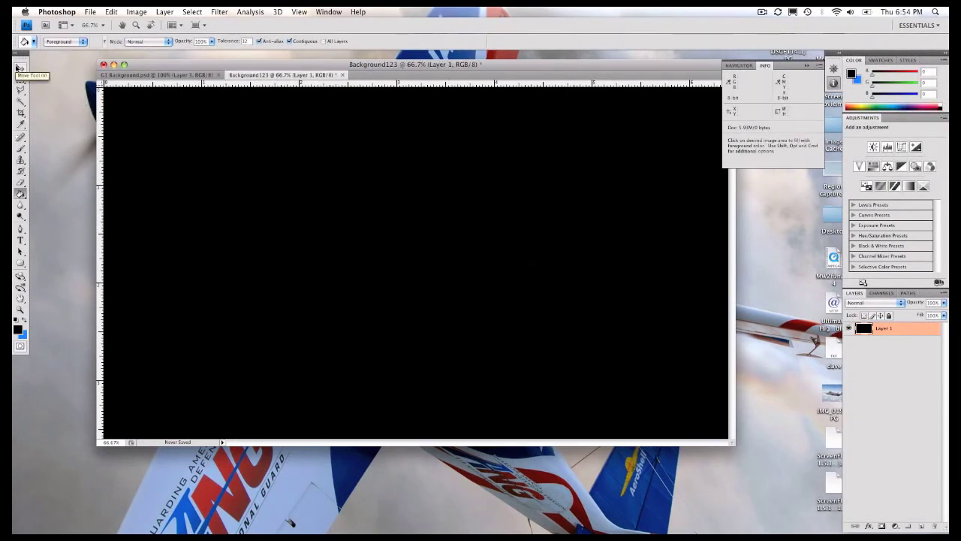
Step: Add a new empty Layer 2 and hide the black Layer 1
left_click(164, 11)
mouse_move(225, 23)
left_click(310, 30)
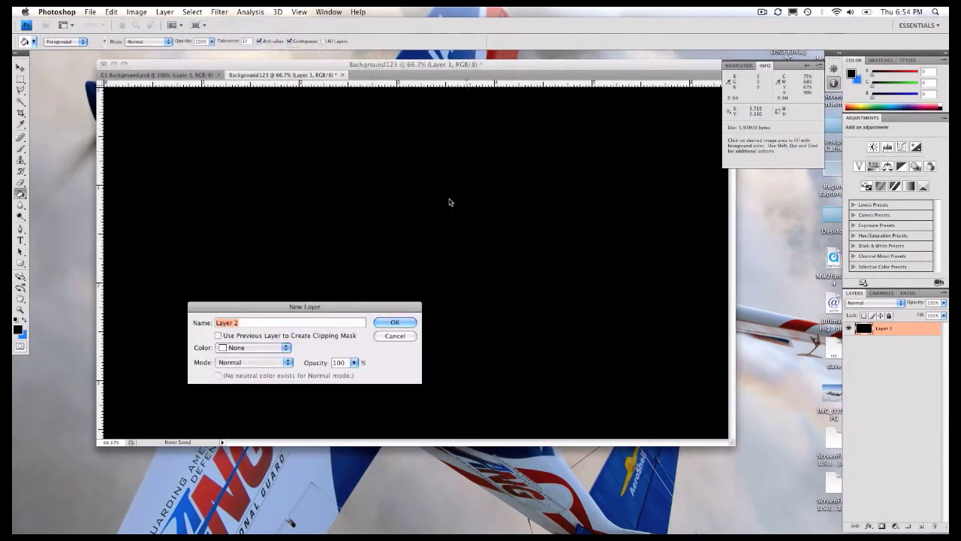
left_click(402, 323)
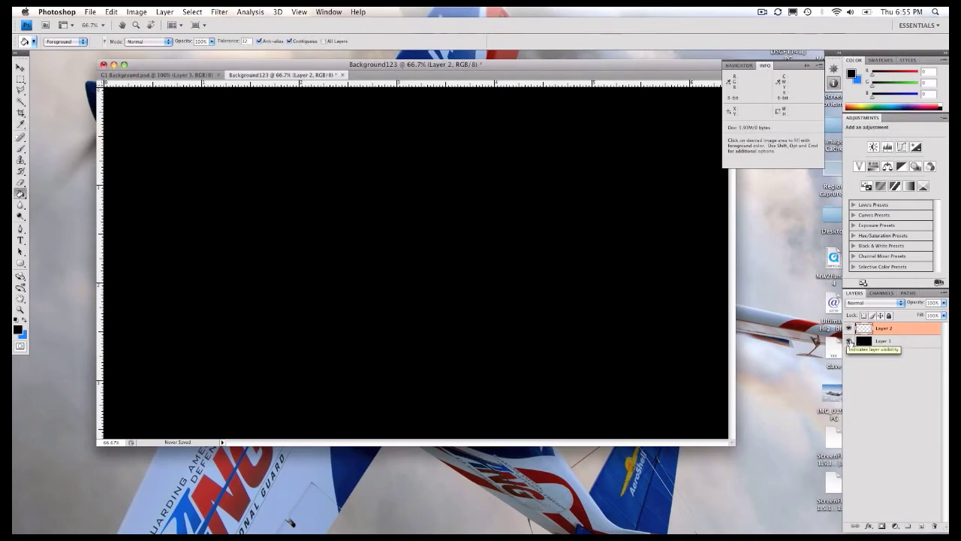
left_click(850, 341)
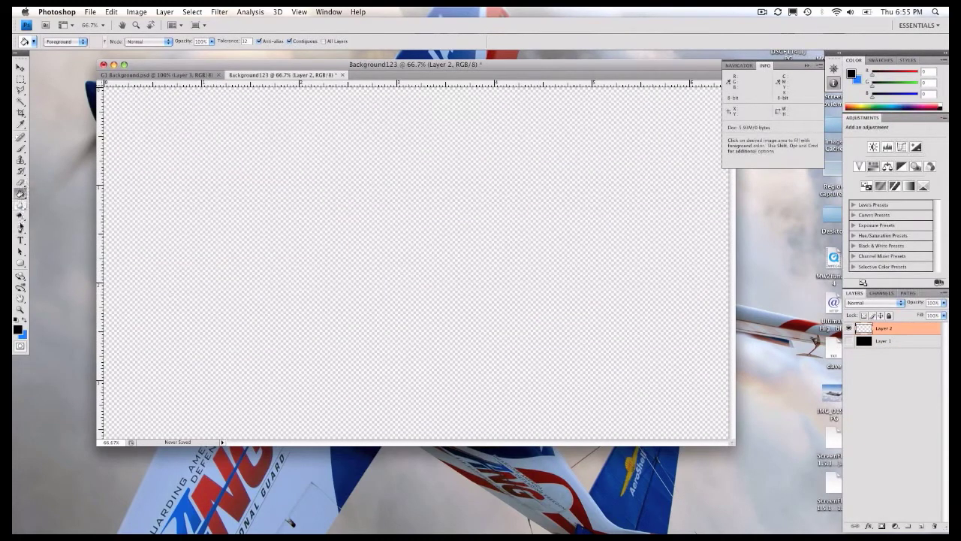
Step: Type PAINTBALLGUY113 in a text box across the upper canvas, colour it blue, and commit it
left_click(20, 240)
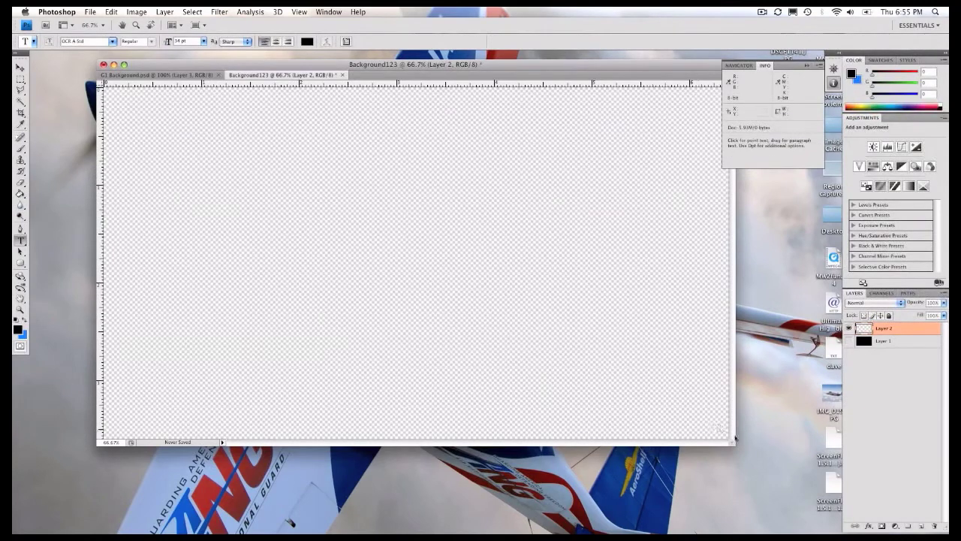
left_click_drag(732, 443, 840, 521)
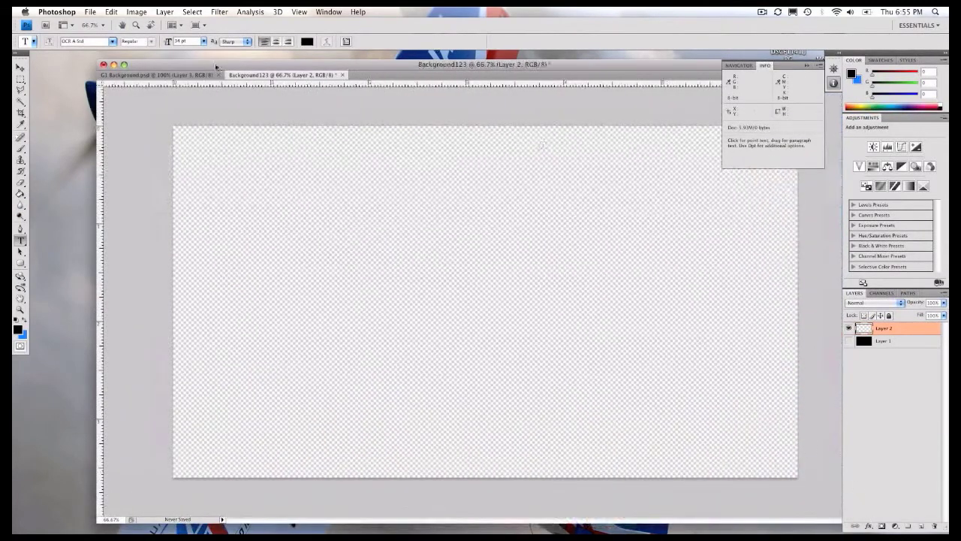
left_click_drag(245, 71, 185, 59)
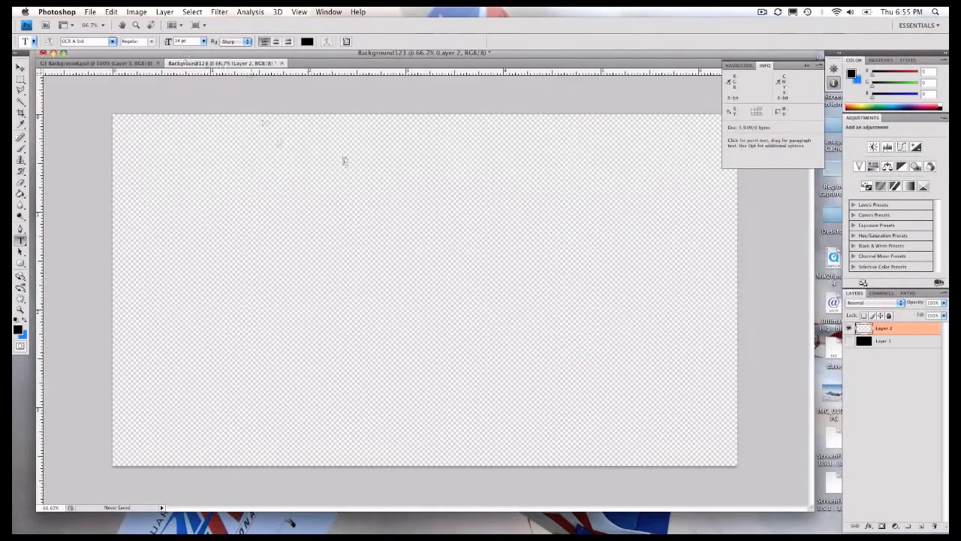
left_click(807, 68)
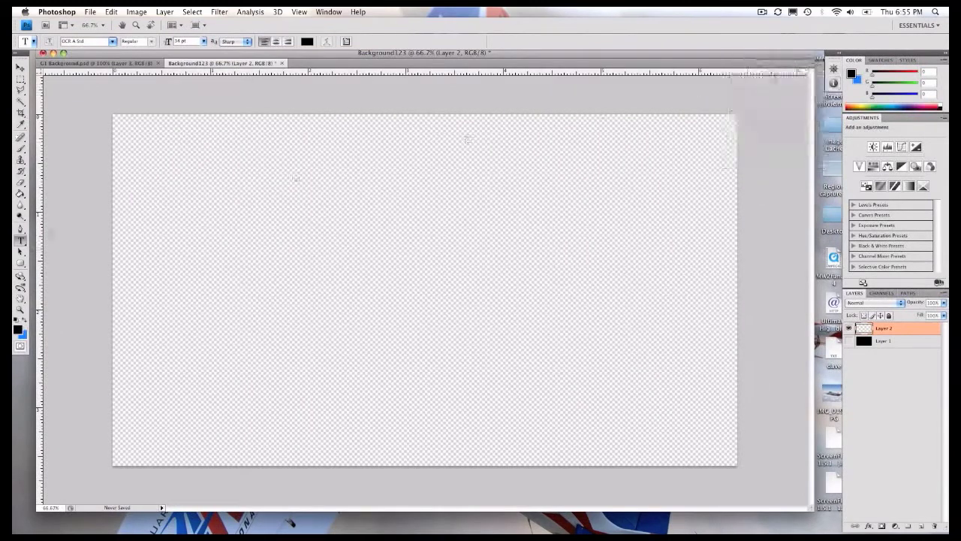
left_click_drag(121, 177, 737, 294)
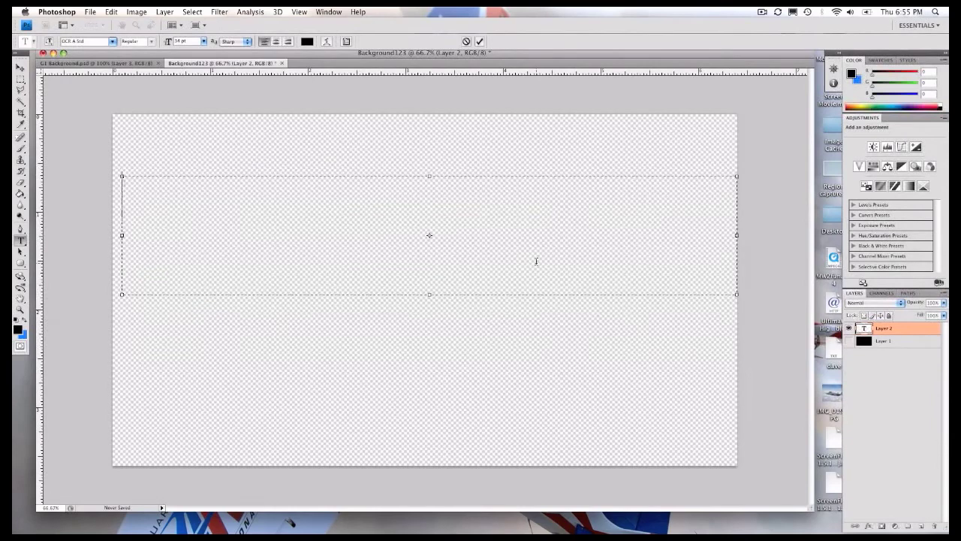
type("PAINTBALL")
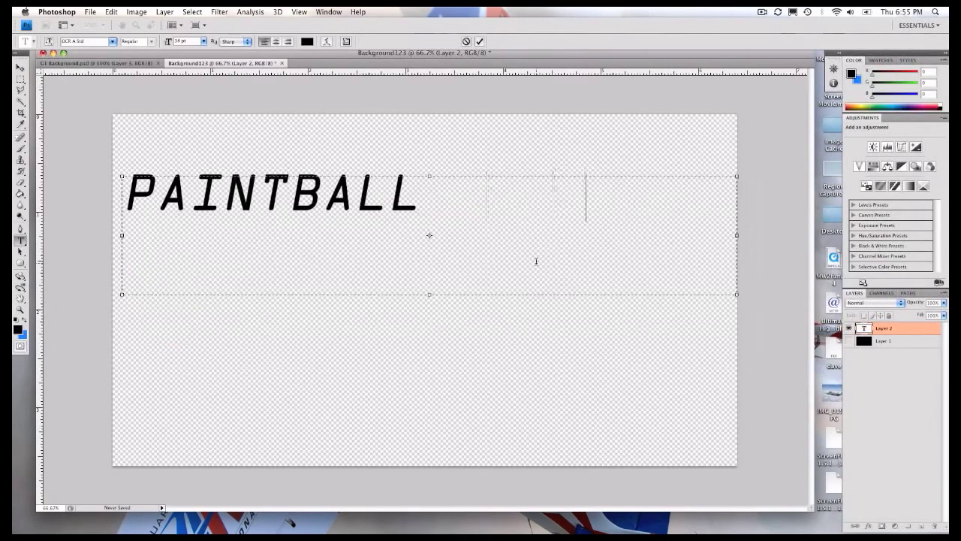
type("GUY113")
key("super+a")
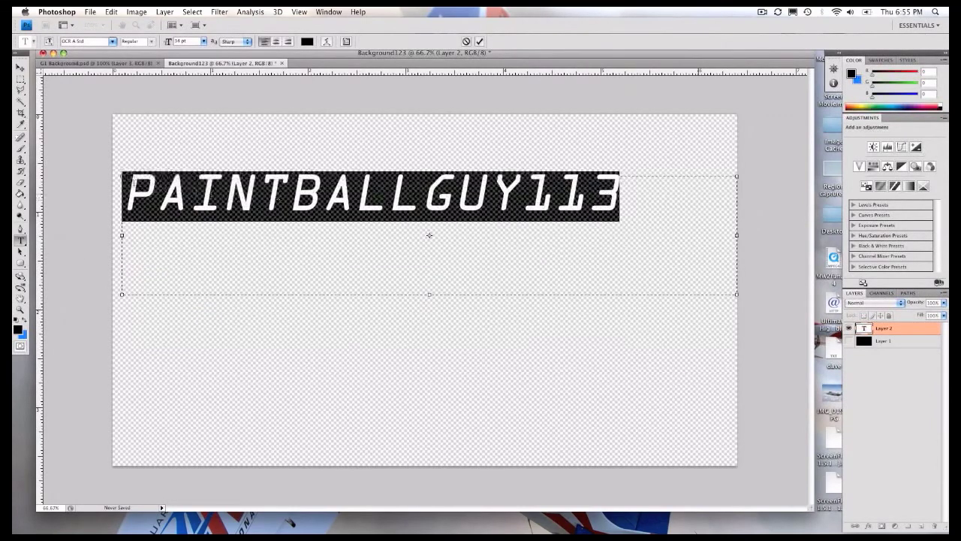
left_click(24, 320)
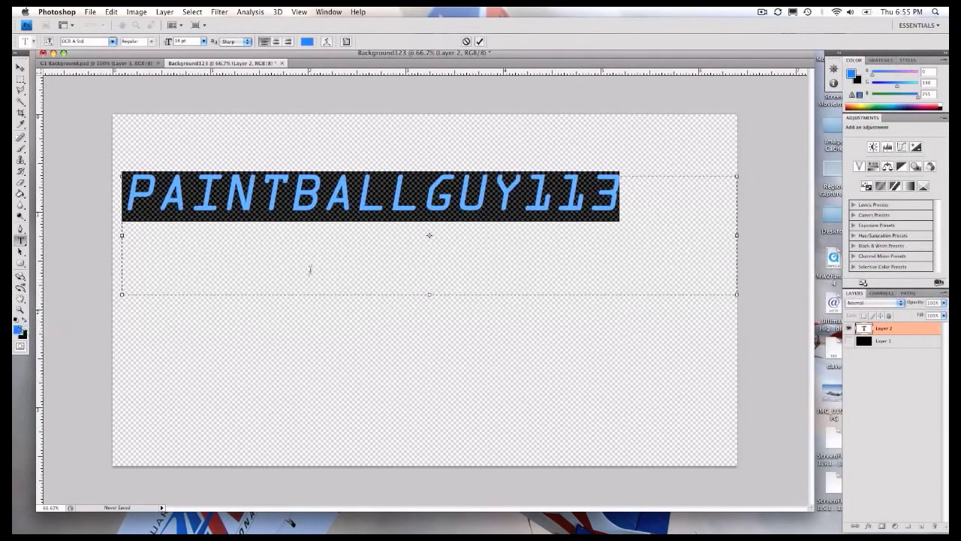
left_click(675, 213)
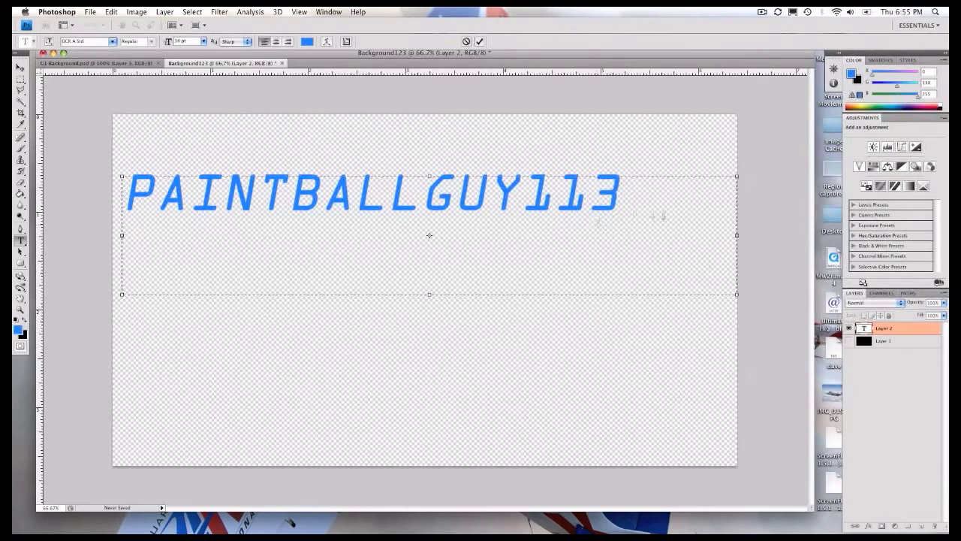
left_click(21, 68)
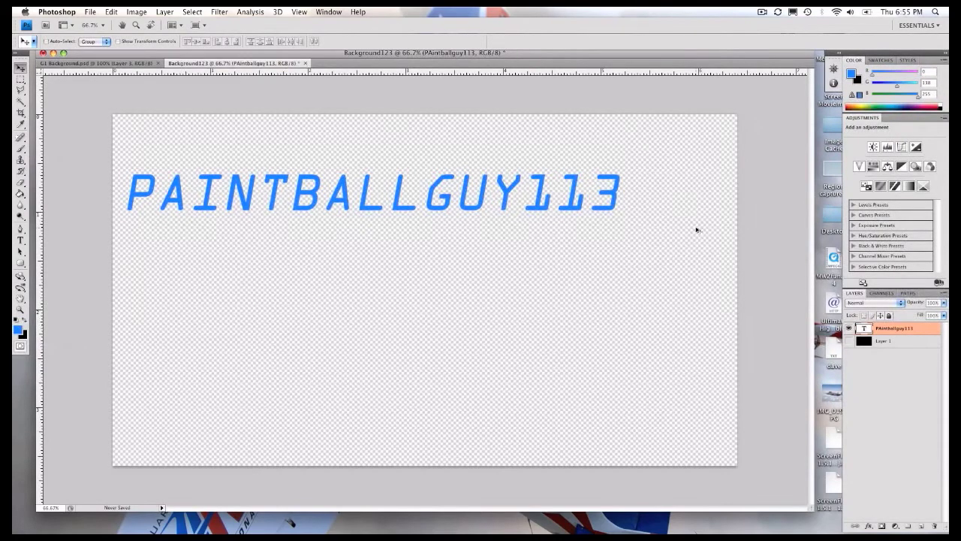
Step: Duplicate the text layer once and shift the copy slightly down and right
key("ctrl+j")
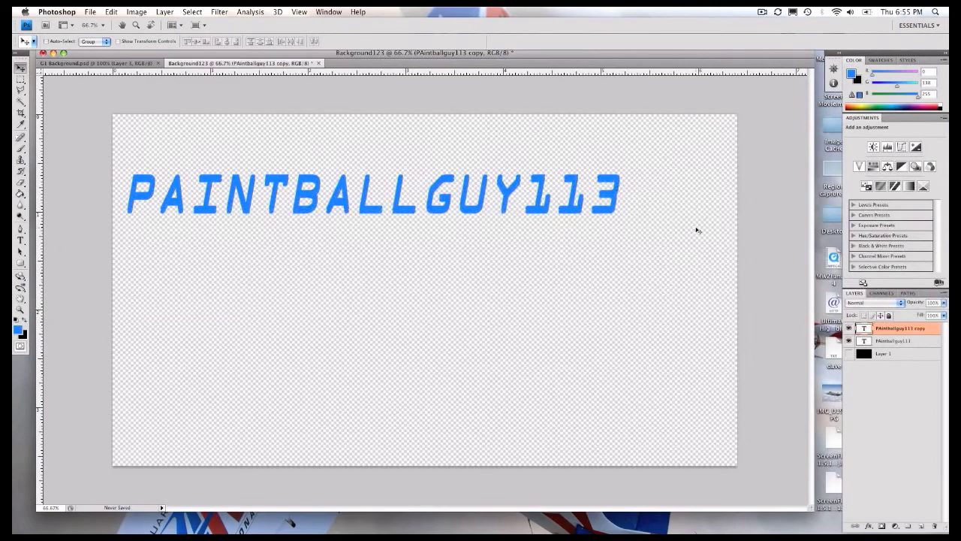
key("alt+Down")
key("alt+Down")
key("alt+Down")
key("alt+Down")
key("alt+Down")
key("ctrl+alt+z")
key("ctrl+alt+z")
key("ctrl+alt+z")
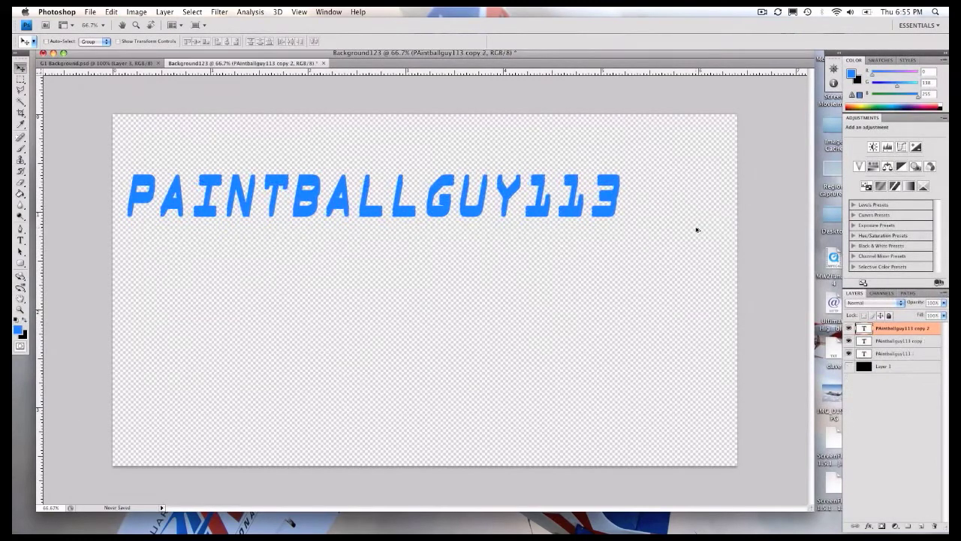
key("ctrl+alt+z")
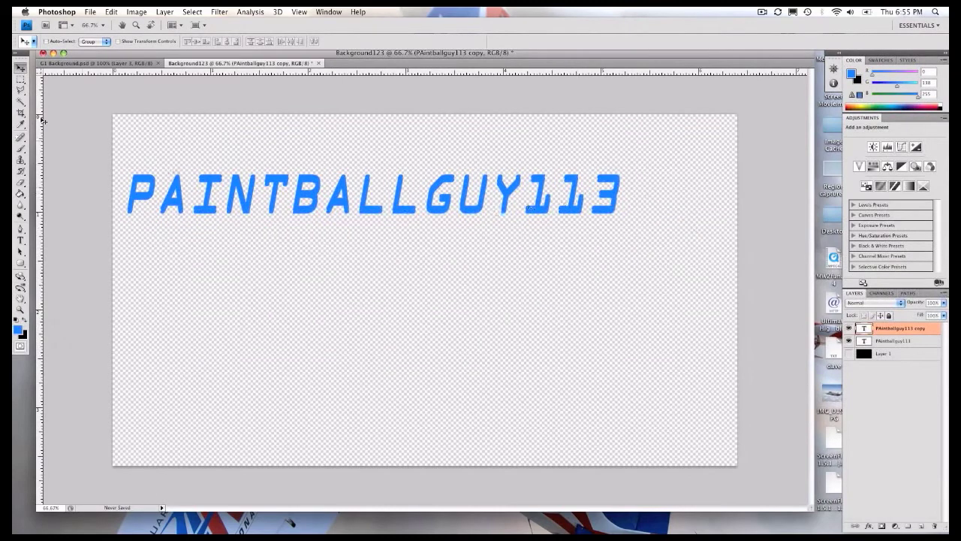
mouse_move(242, 204)
left_mouse_down()
mouse_move(285, 354)
mouse_move(267, 238)
mouse_move(246, 226)
mouse_move(254, 237)
mouse_move(251, 212)
mouse_move(263, 220)
left_mouse_up()
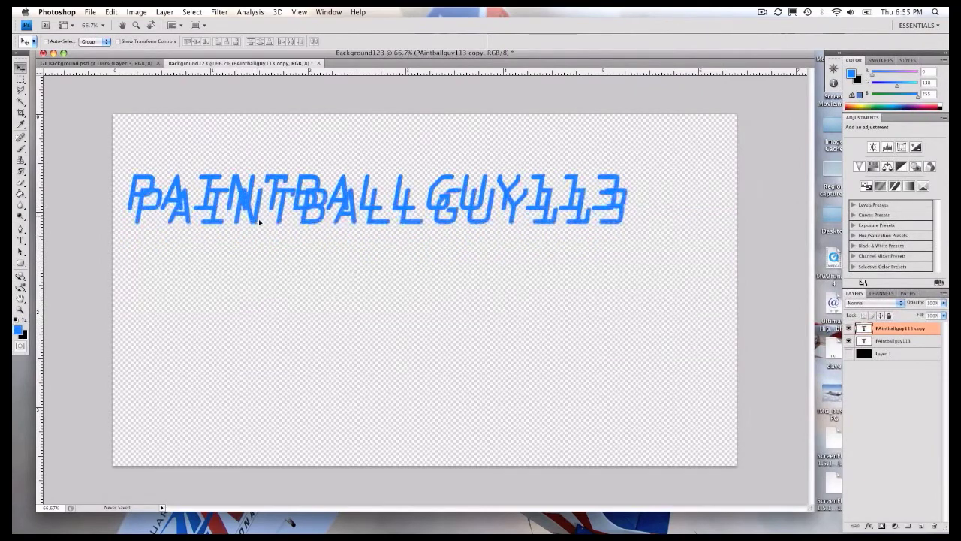
Step: Select the entire copied PAINTBALLGUY113 line for editing
left_click(20, 240)
left_click_drag(131, 195, 747, 314)
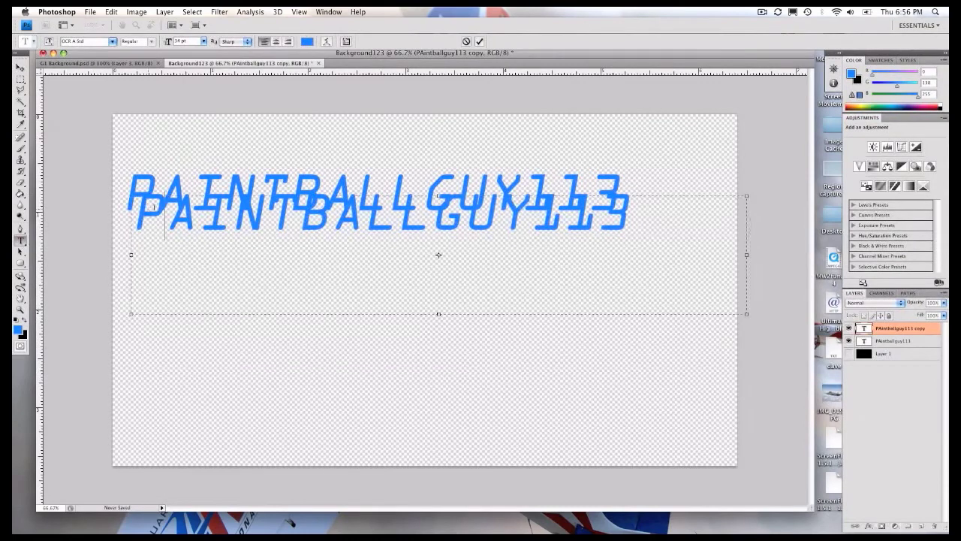
left_click_drag(148, 215, 793, 238)
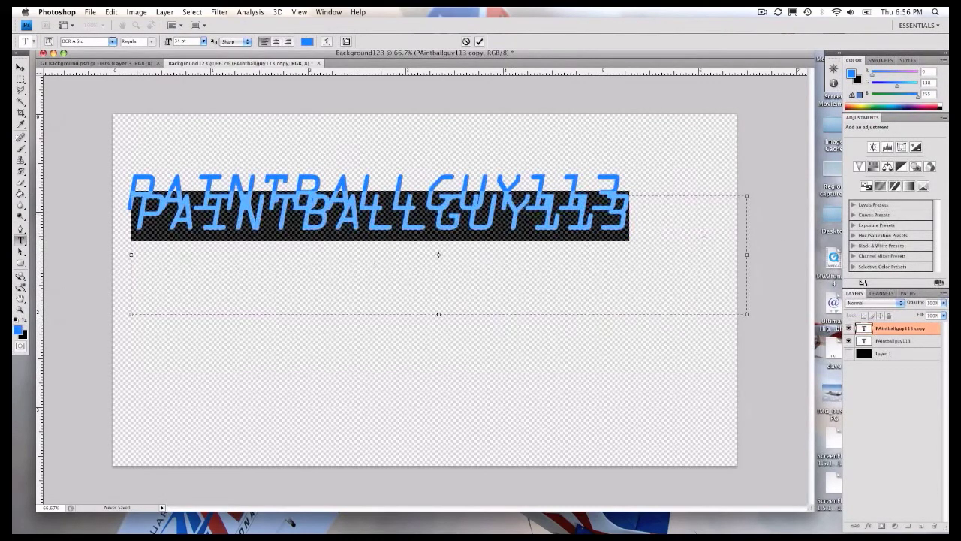
Step: Recolour the copied text to #fff9f9, commit it, and show the black layer again
left_click(24, 321)
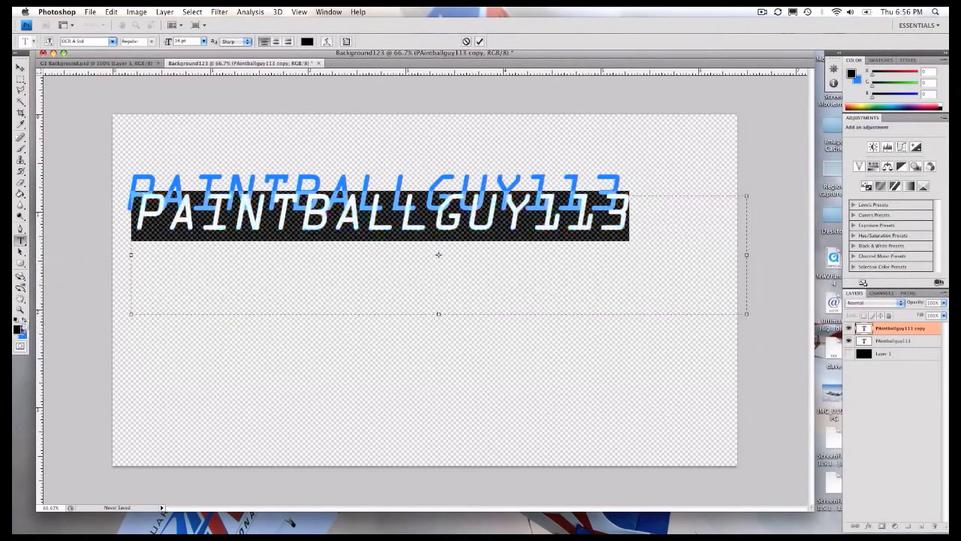
left_click(17, 328)
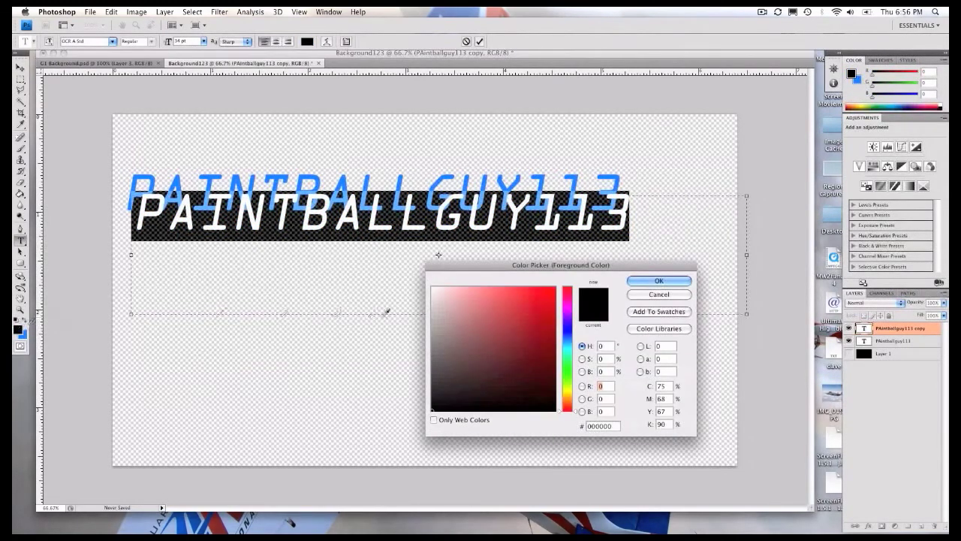
left_click(434, 289)
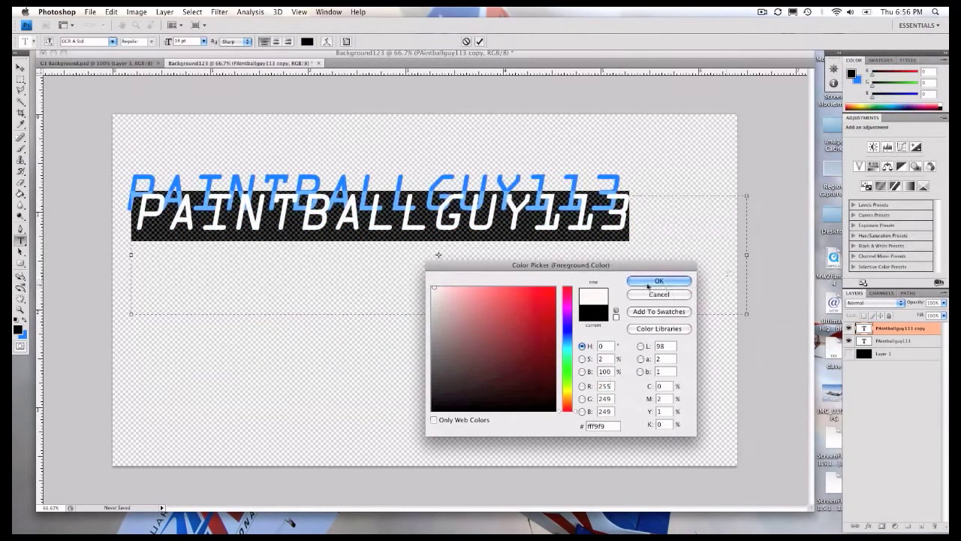
left_click(648, 283)
left_click(562, 216)
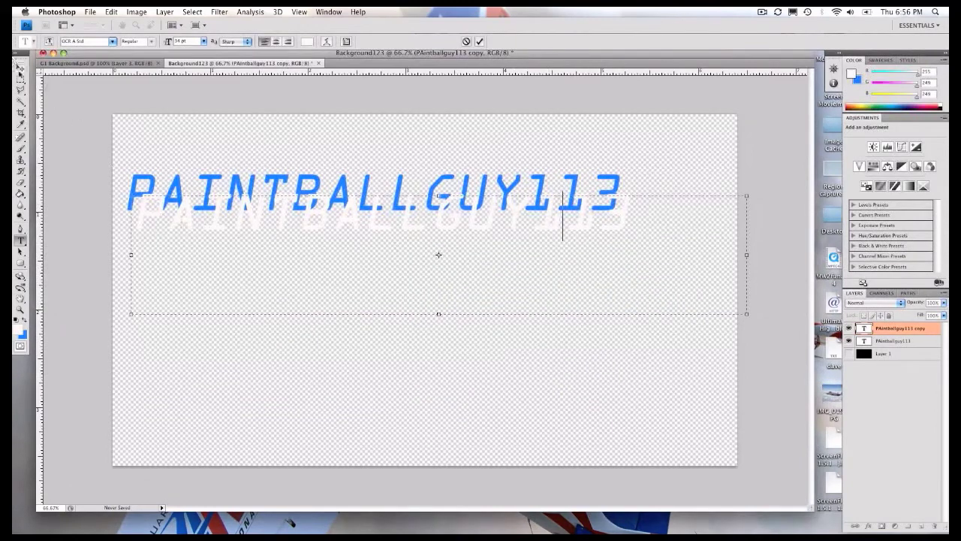
key("ctrl+Return")
key("v")
left_click(850, 353)
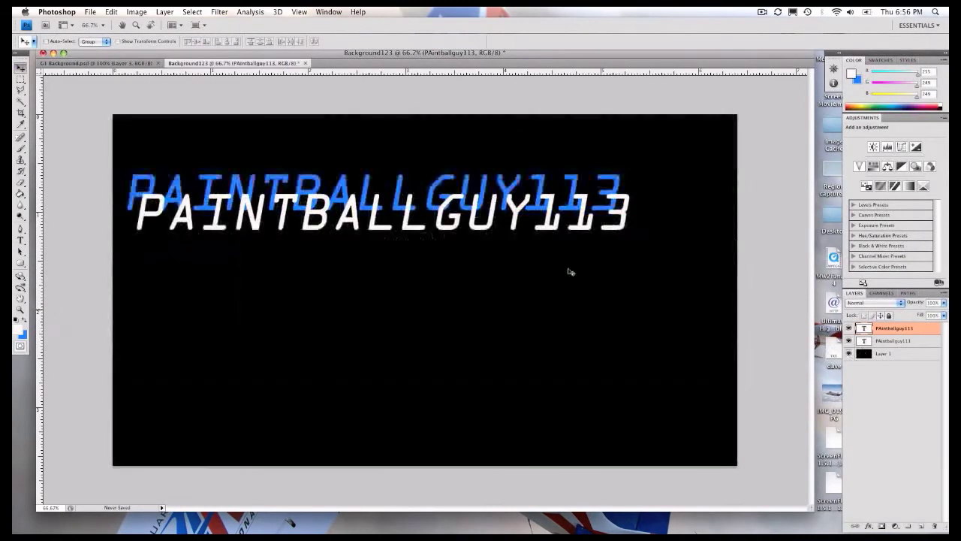
Step: Nudge the white text with arrow keys so it sits just off the blue text
left_click_drag(200, 220, 196, 203)
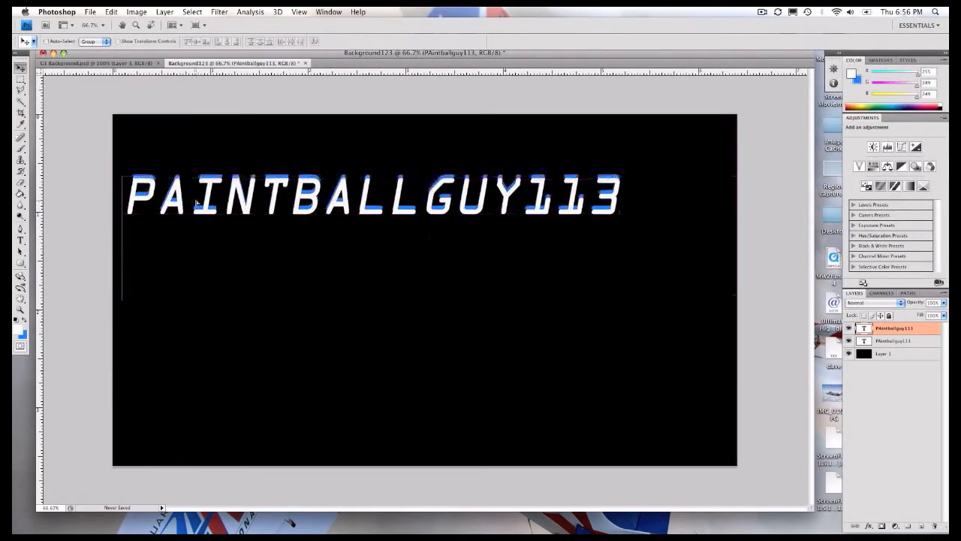
key("Up")
key("Up")
key("Up")
key("Up")
key("Up")
key("Up")
key("Right")
key("Right")
key("Right")
key("Right")
key("Right")
key("Right")
key("Right")
key("Right")
key("Right")
key("Right")
key("Right")
key("Right")
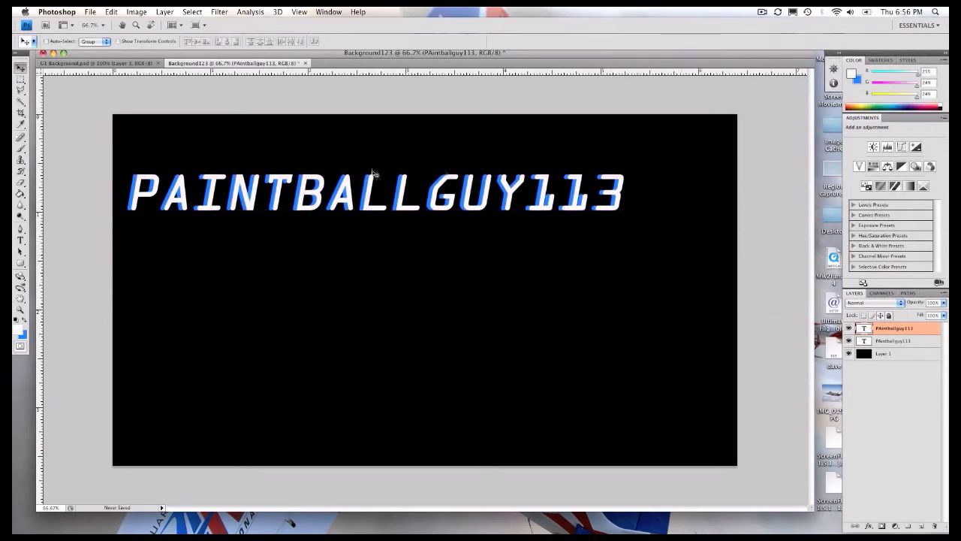
key("shift+Down")
key("shift+Down")
key("shift+Down")
key("shift+Down")
key("shift+Down")
key("shift+Down")
key("shift+Down")
key("shift+Down")
key("shift+Down")
key("shift+Down")
key("shift+Down")
key("shift+Down")
key("shift+Right")
key("shift+Right")
key("shift+Up")
key("shift+Up")
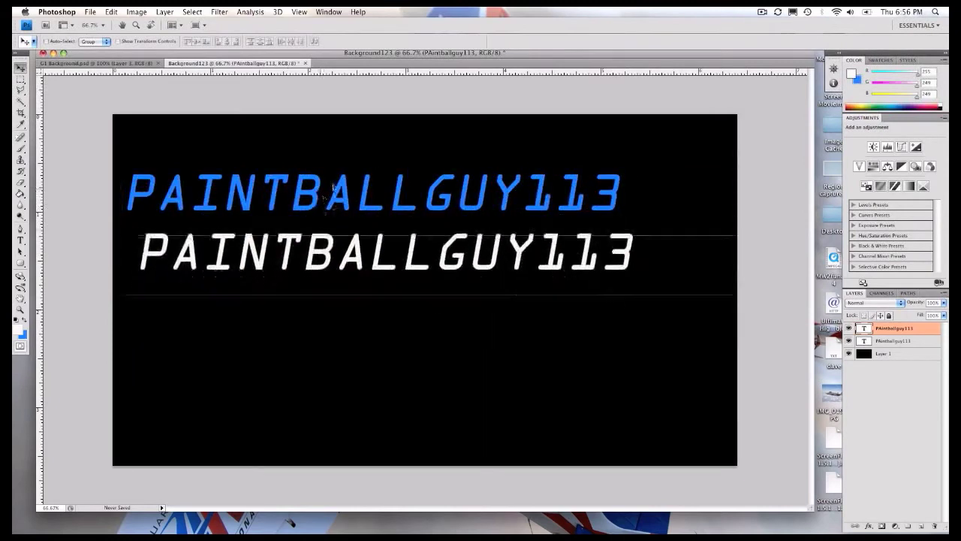
key("shift+Up")
key("shift+Up")
key("shift+Up")
key("shift+Up")
key("shift+Up")
key("shift+Up")
key("shift+Up")
key("shift+Up")
key("shift+Up")
key("shift+Left")
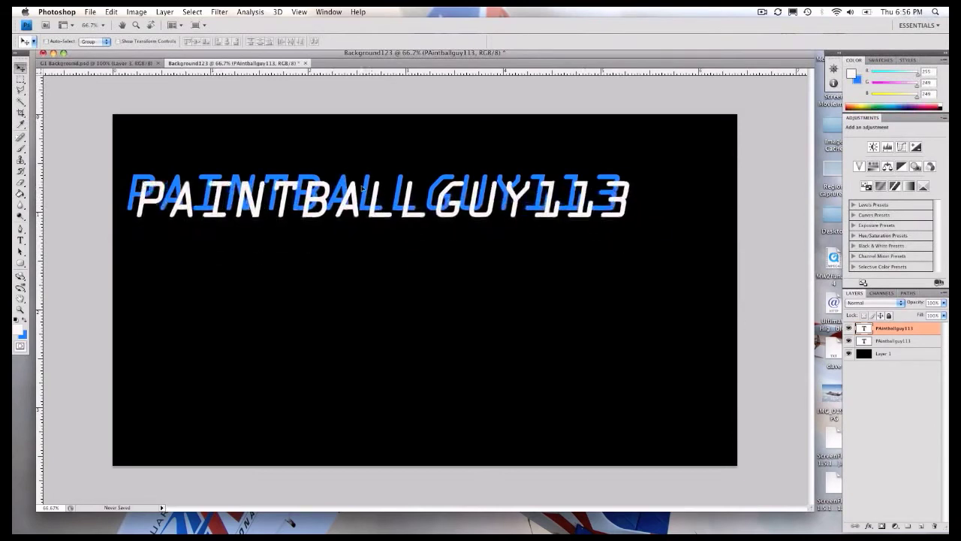
key("shift+Up")
key("shift+Left")
key("shift+Left")
key("shift+Left")
key("shift+Right")
key("shift+Right")
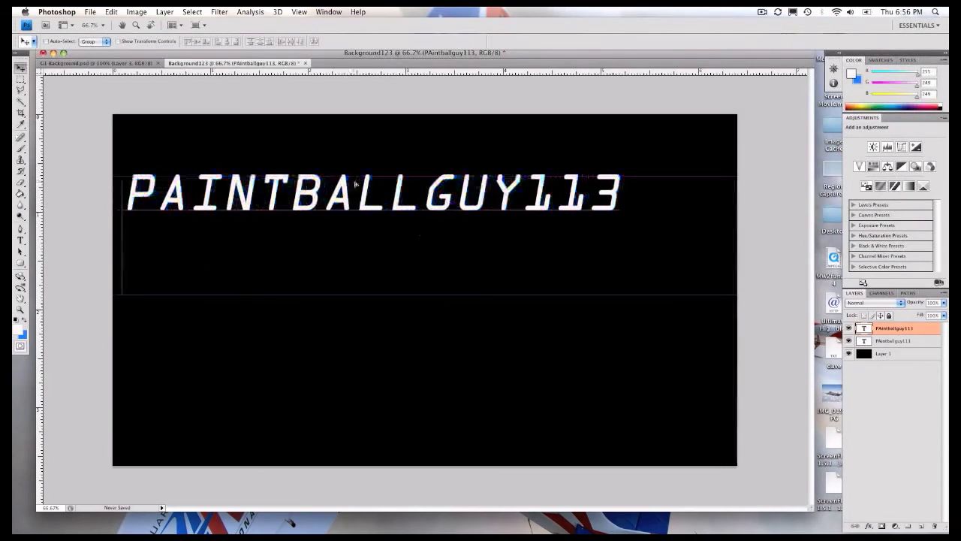
Step: Move the blue text layer above the white one and align it so thin white edges show
left_click(889, 342)
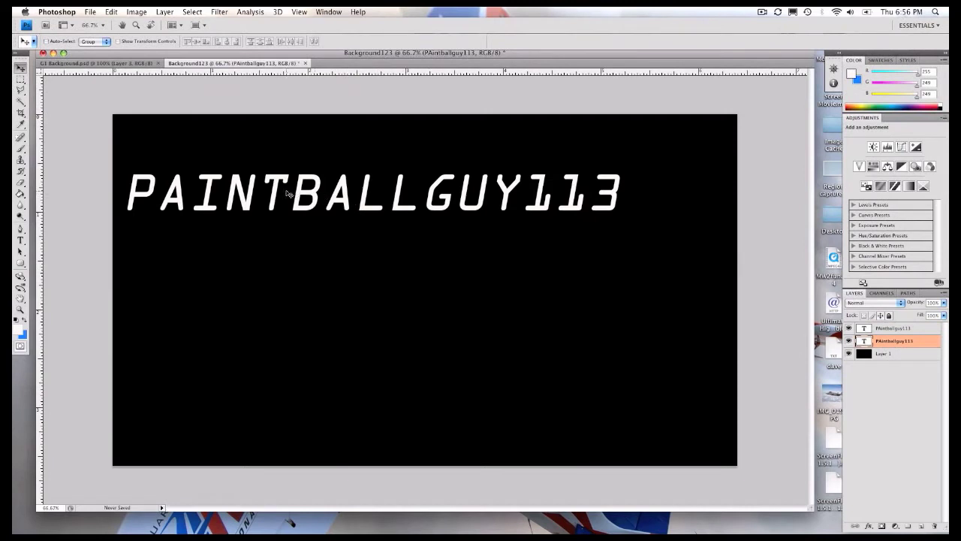
mouse_move(288, 193)
left_mouse_down()
mouse_move(290, 211)
mouse_move(271, 217)
mouse_move(279, 193)
mouse_move(295, 197)
left_mouse_up()
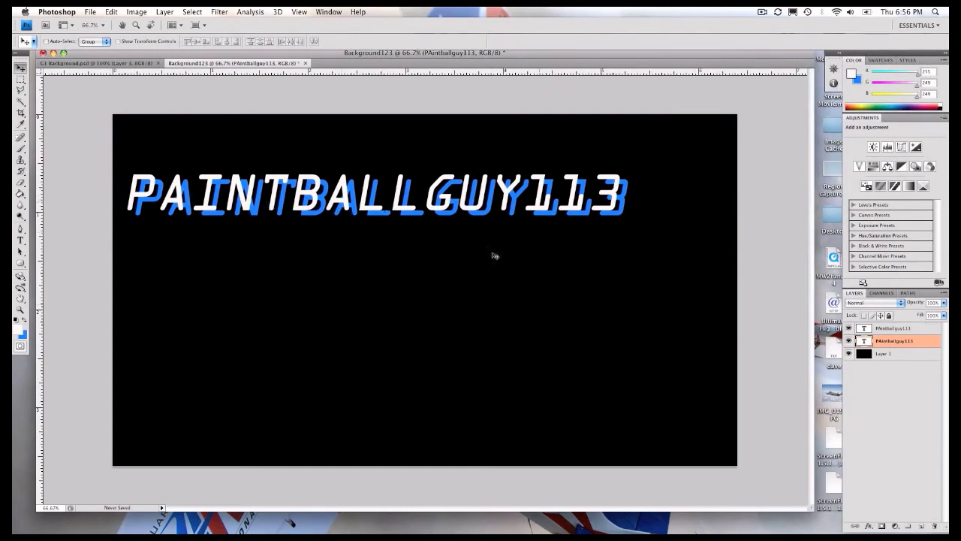
left_click_drag(353, 236, 346, 229)
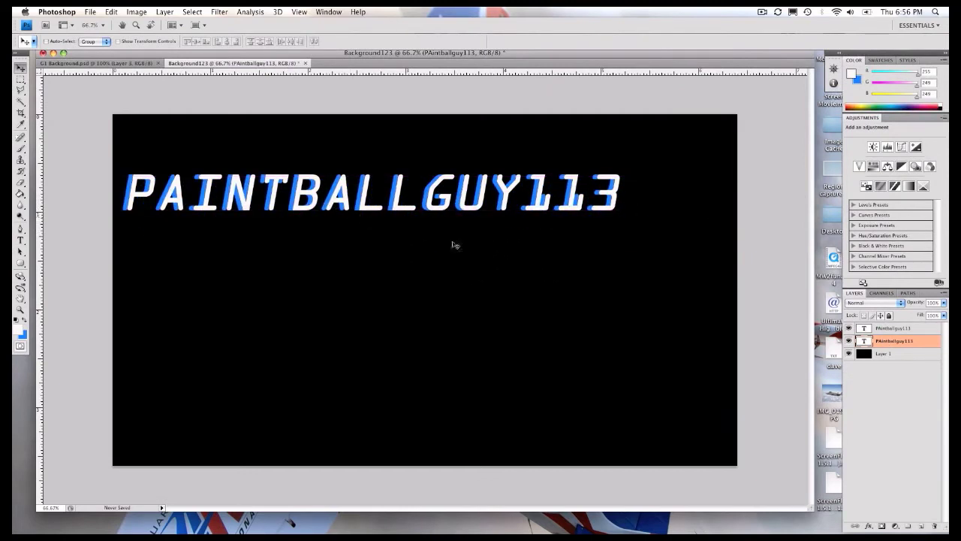
left_click_drag(883, 332, 883, 326)
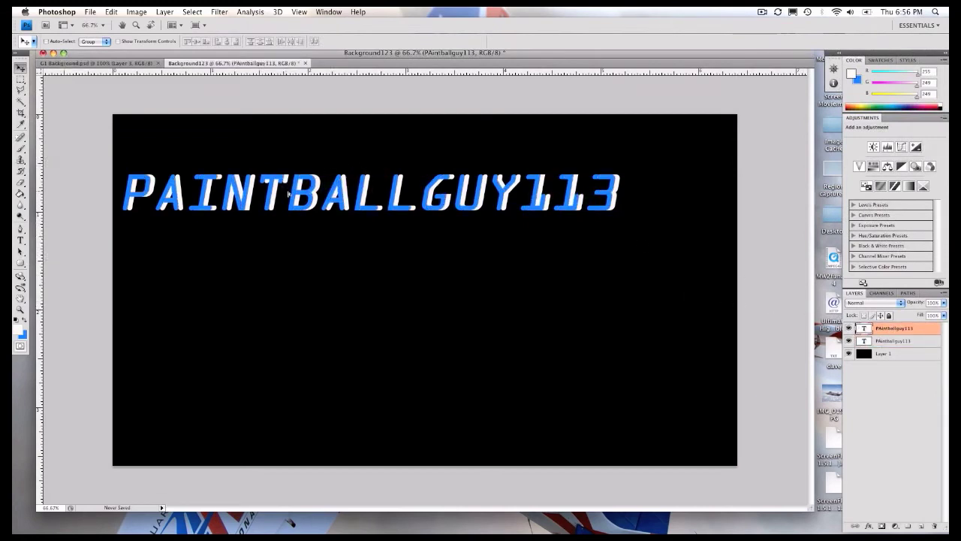
left_click_drag(287, 193, 332, 203)
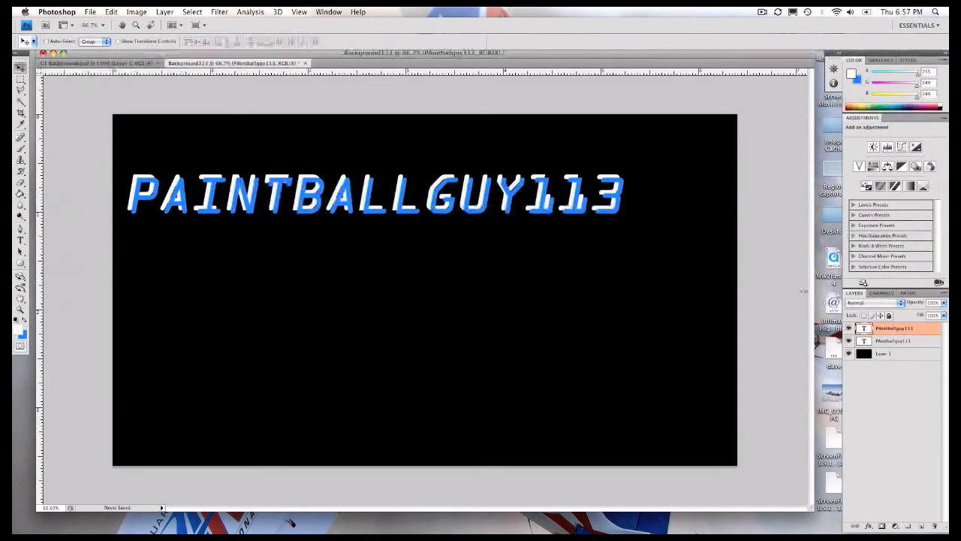
left_click_drag(270, 200, 273, 202)
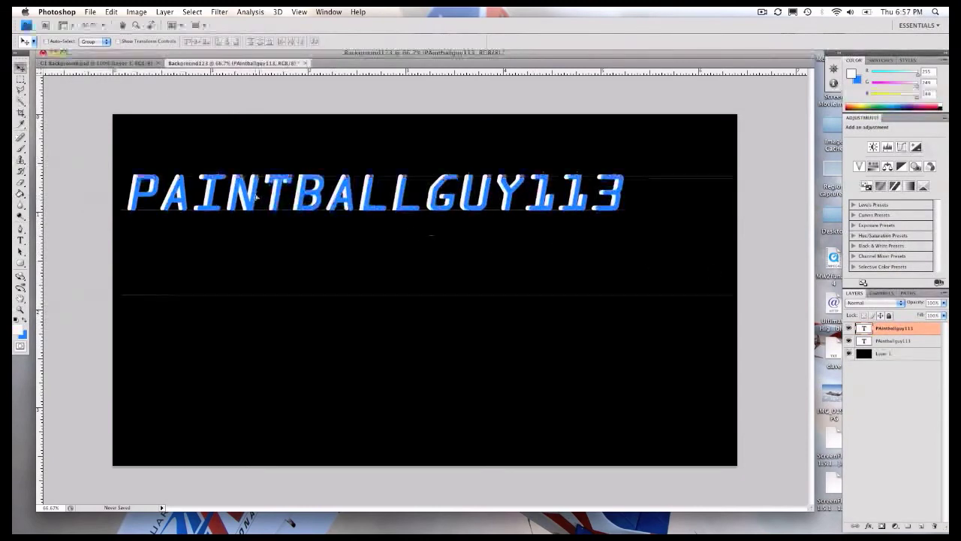
Step: Group both PAINTBALLGUY113 text layers into a group named text
left_click(880, 343, "shift")
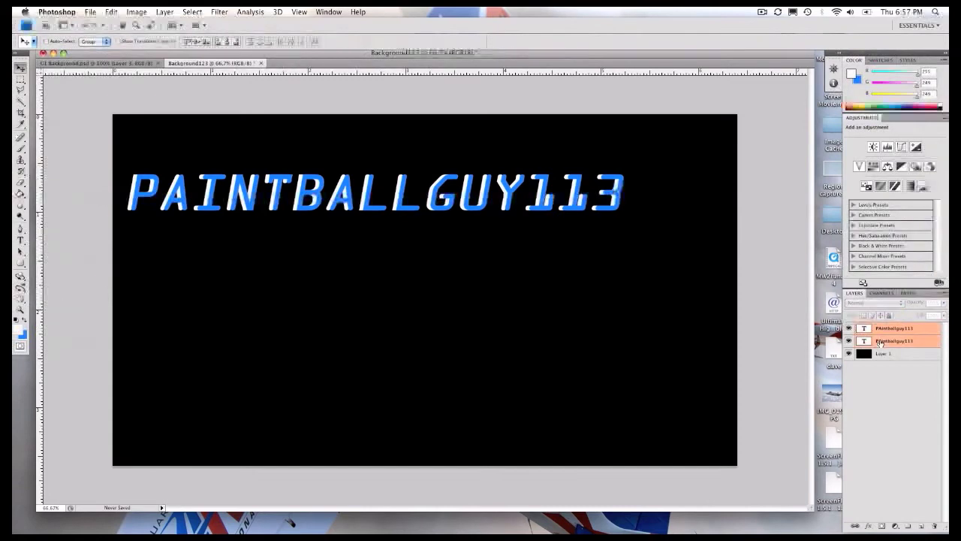
left_click(90, 12)
mouse_move(111, 12)
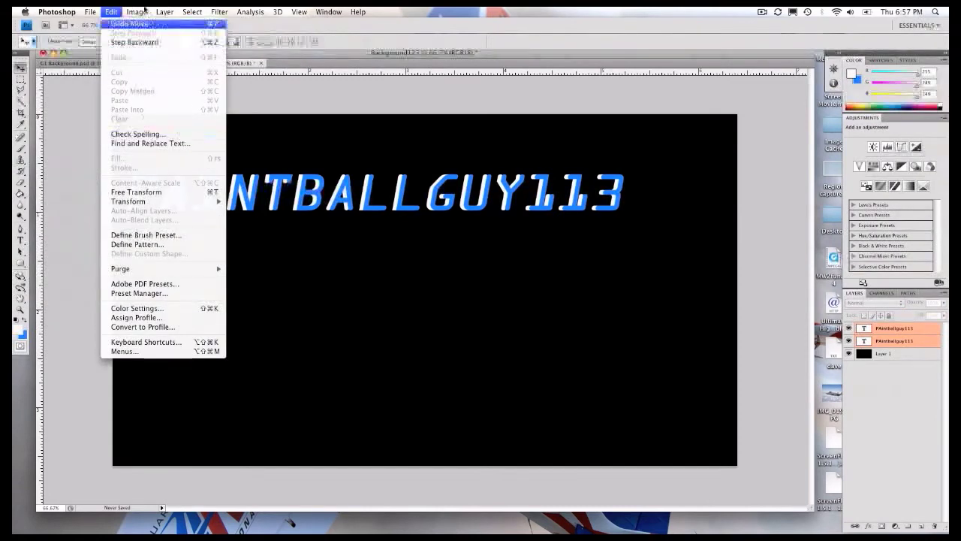
mouse_move(164, 12)
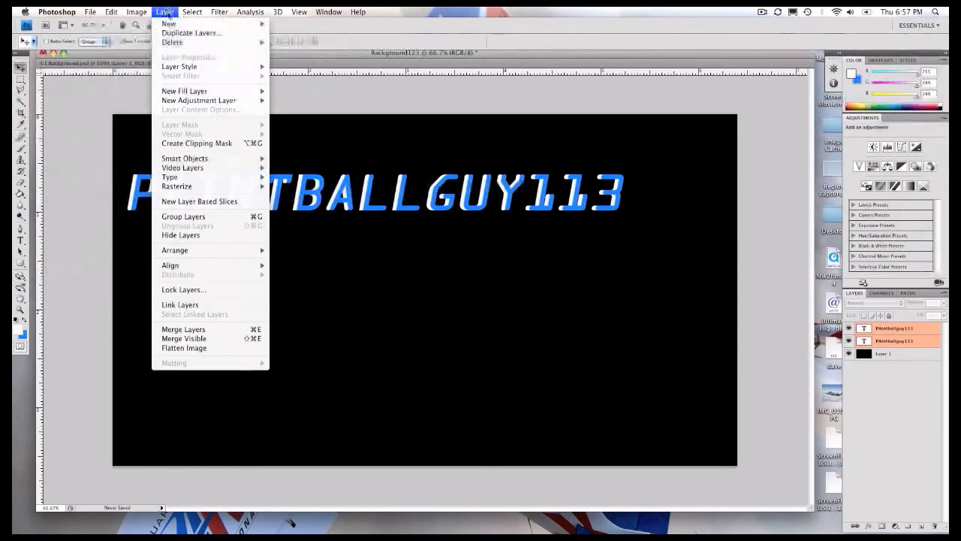
mouse_move(251, 13)
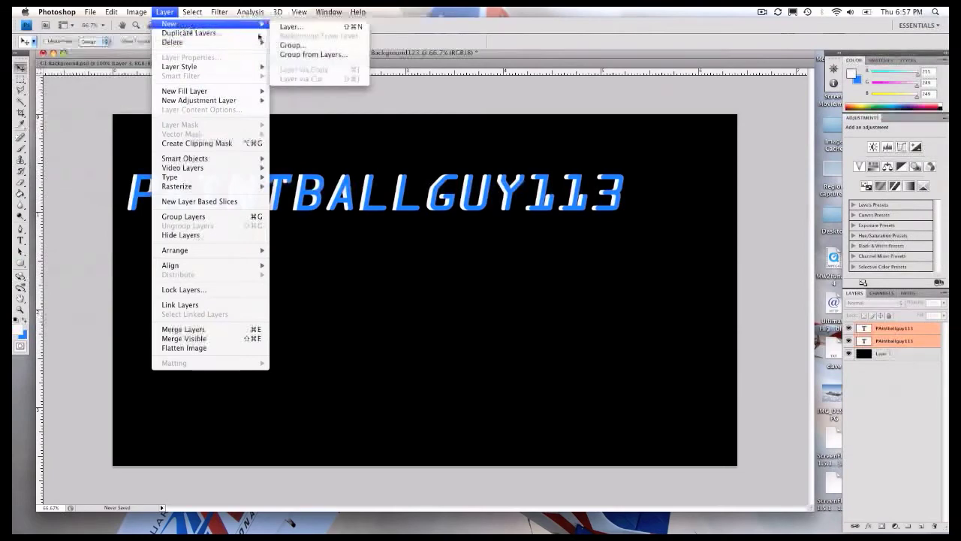
left_click(293, 56)
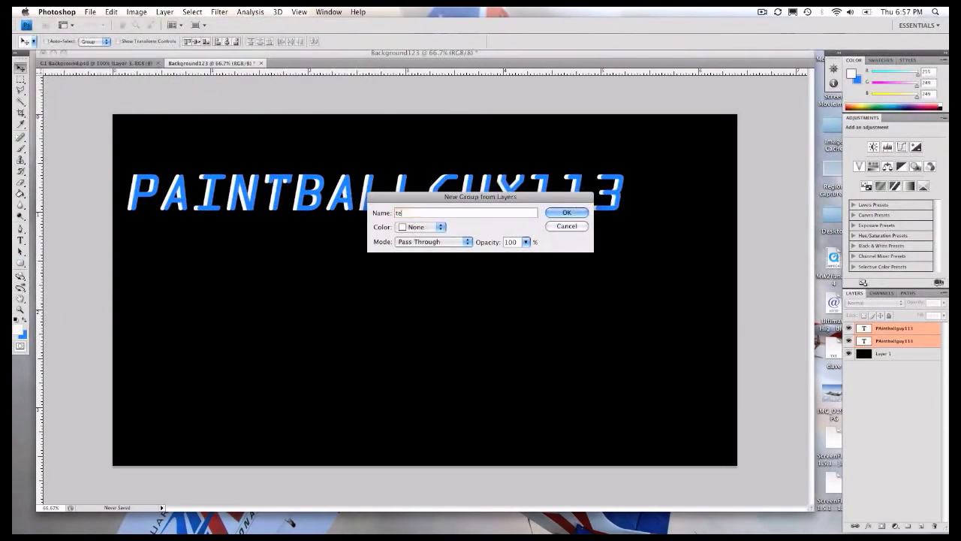
left_click(567, 213)
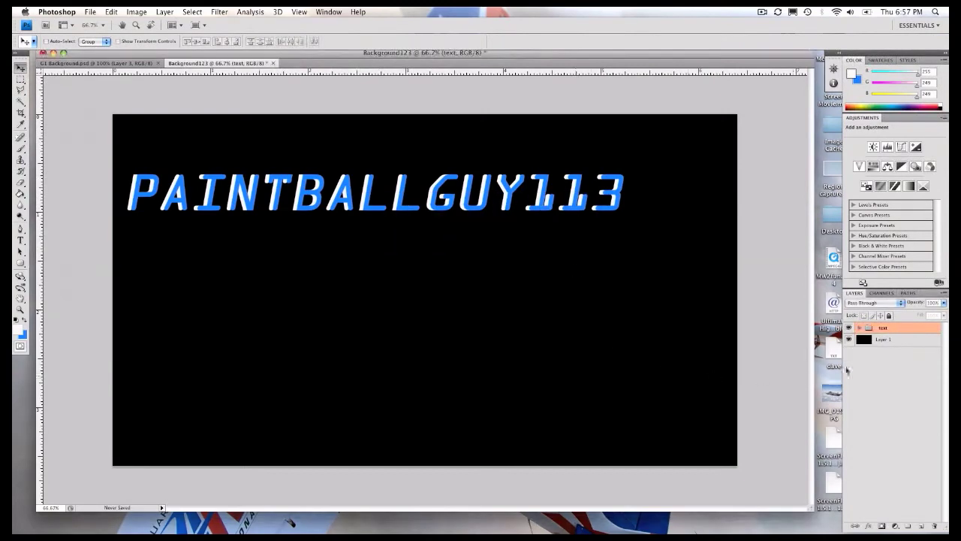
Step: Select the text group and drag the lettering lower and right toward the canvas centre
left_click(886, 376)
left_click(413, 315)
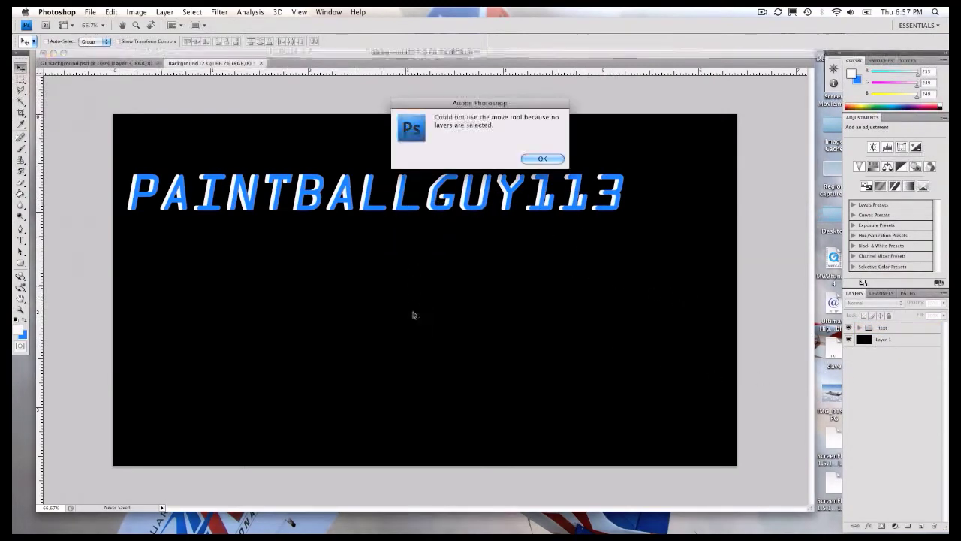
left_click(552, 157)
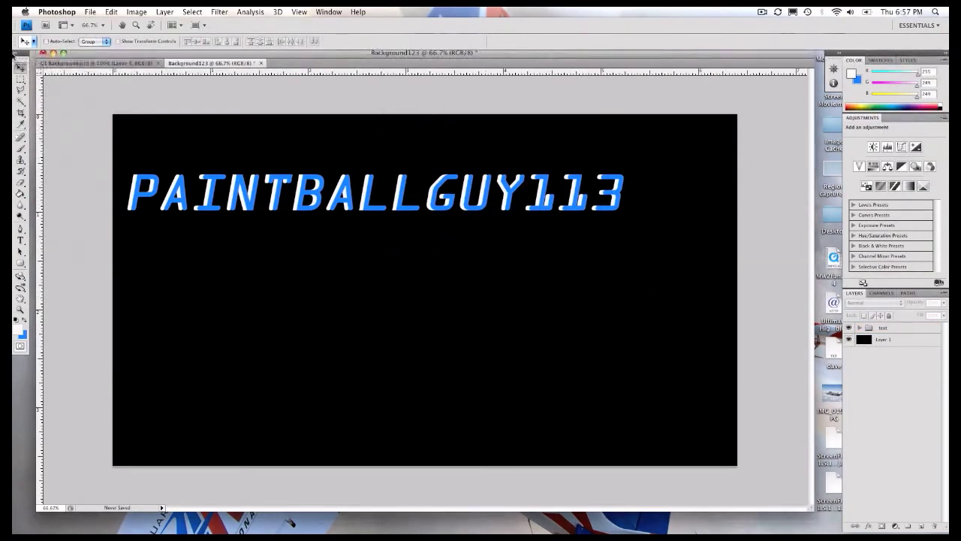
left_click(267, 226)
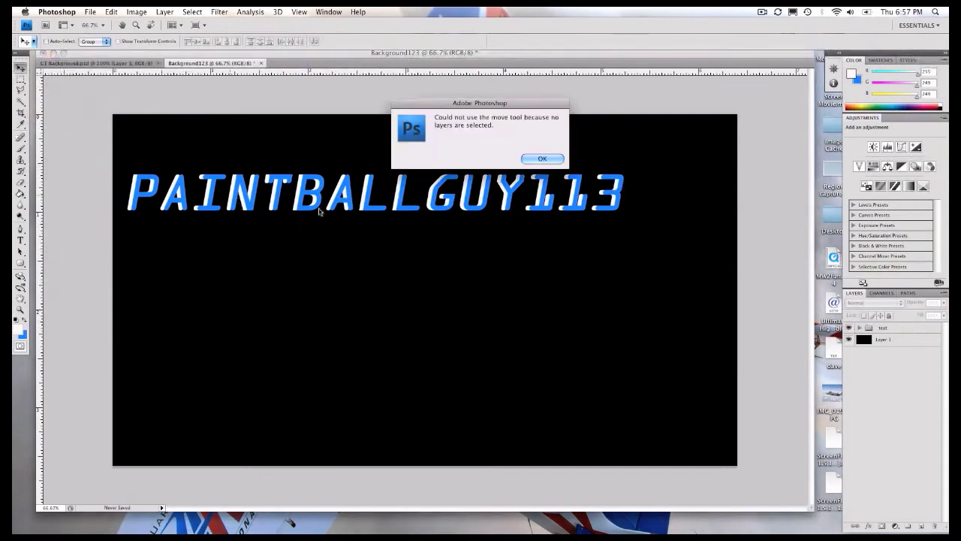
left_click(548, 158)
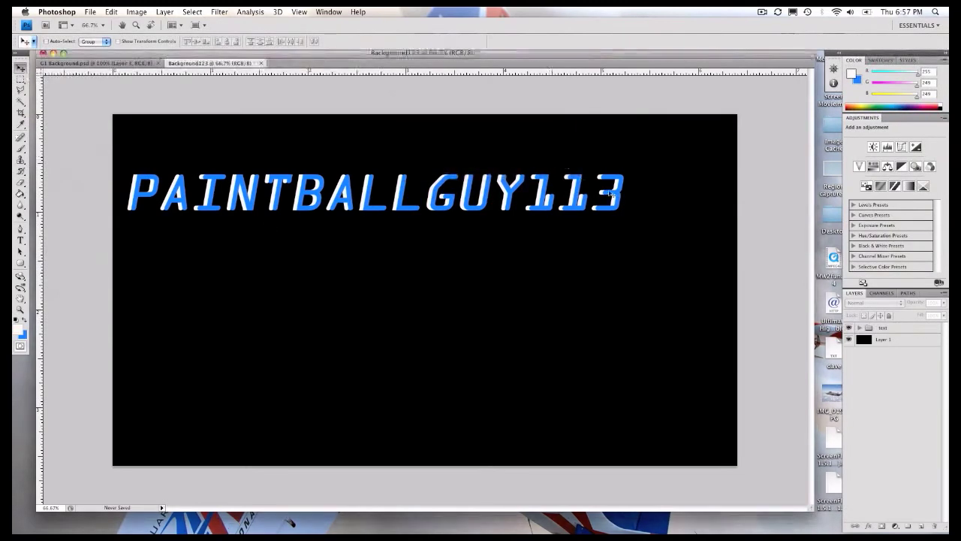
left_click(858, 327)
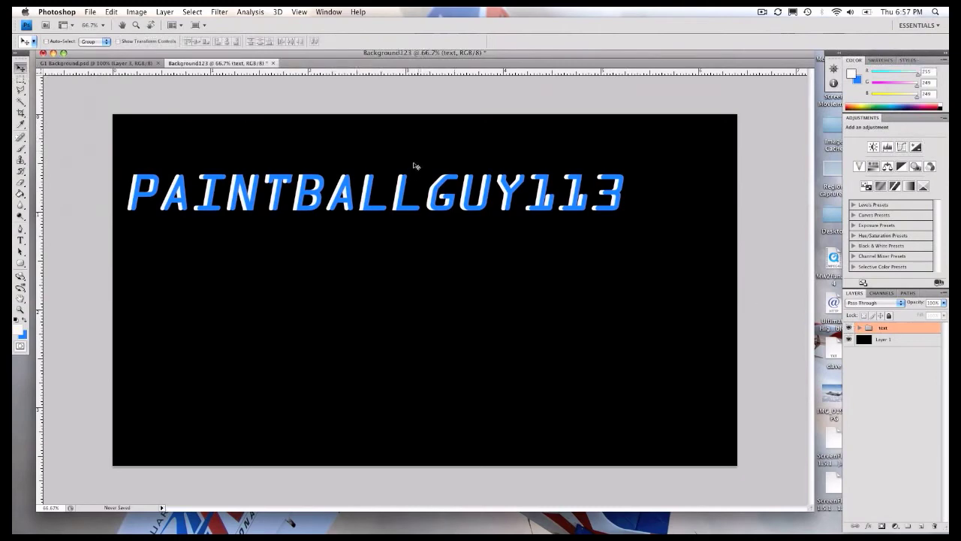
mouse_move(415, 165)
left_mouse_down()
mouse_move(476, 202)
mouse_move(416, 197)
mouse_move(453, 210)
mouse_move(453, 229)
left_mouse_up()
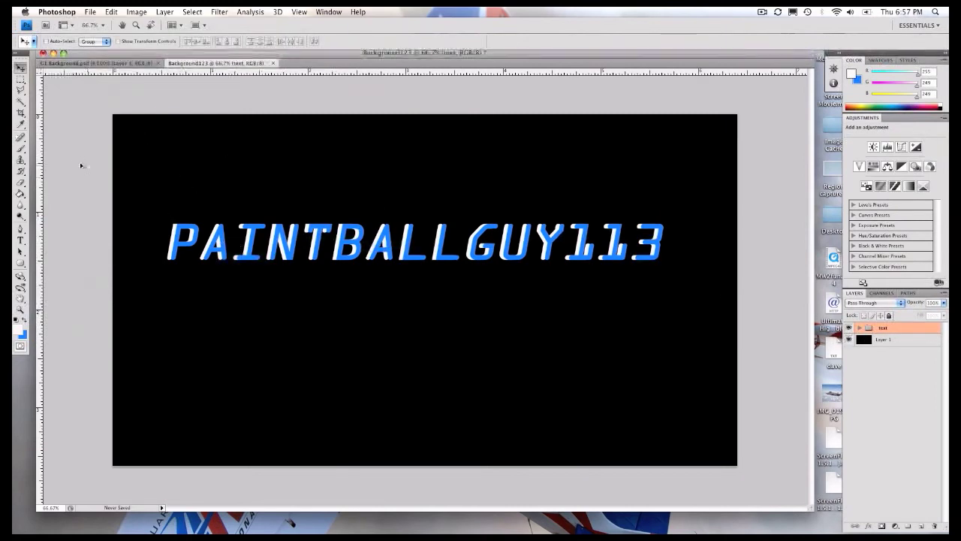
Step: Duplicate the text group as 'text copy' and drag it slightly downward
right_click(895, 328)
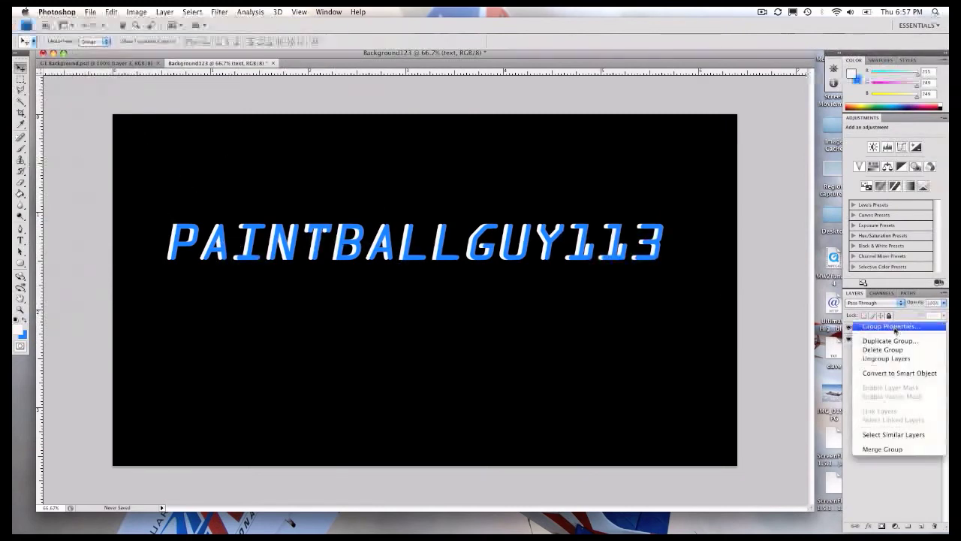
left_click(893, 341)
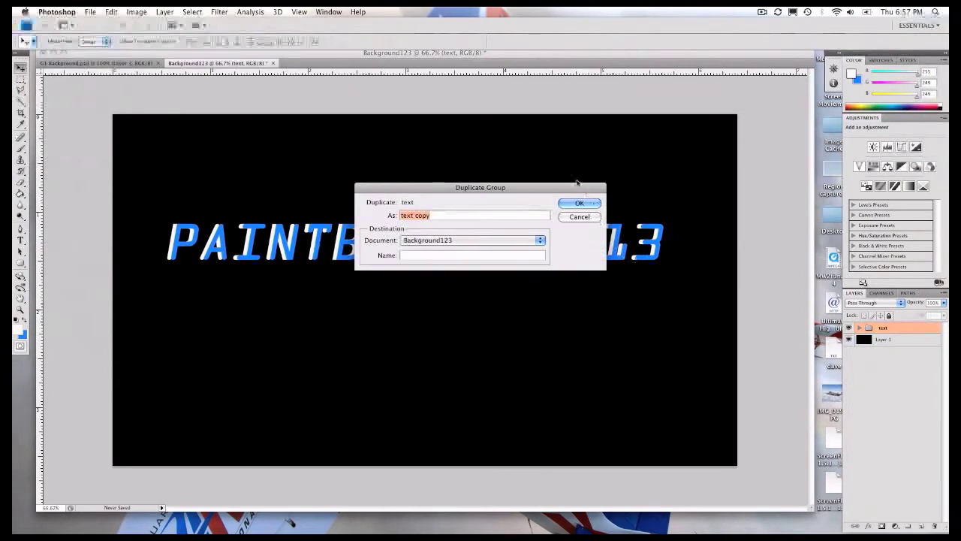
left_click(579, 204)
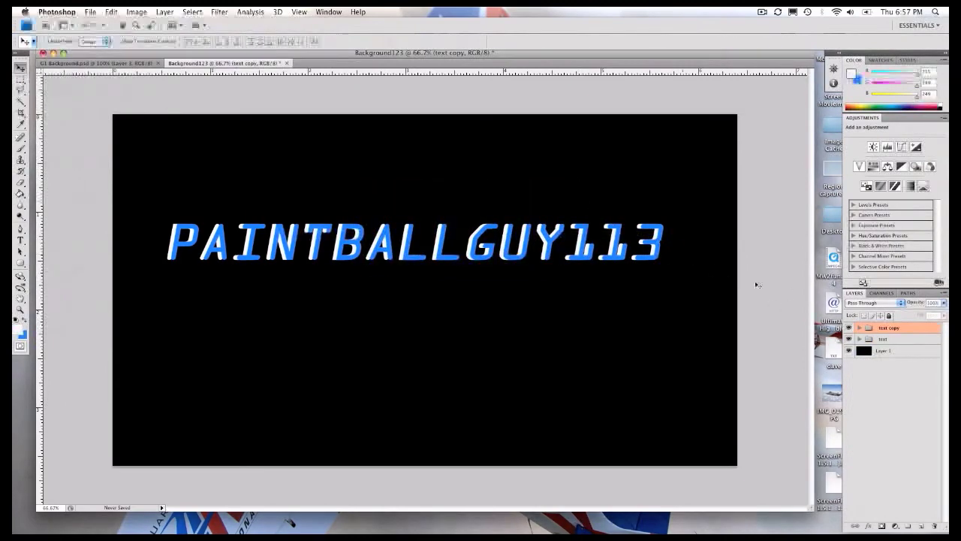
left_click_drag(462, 253, 462, 269)
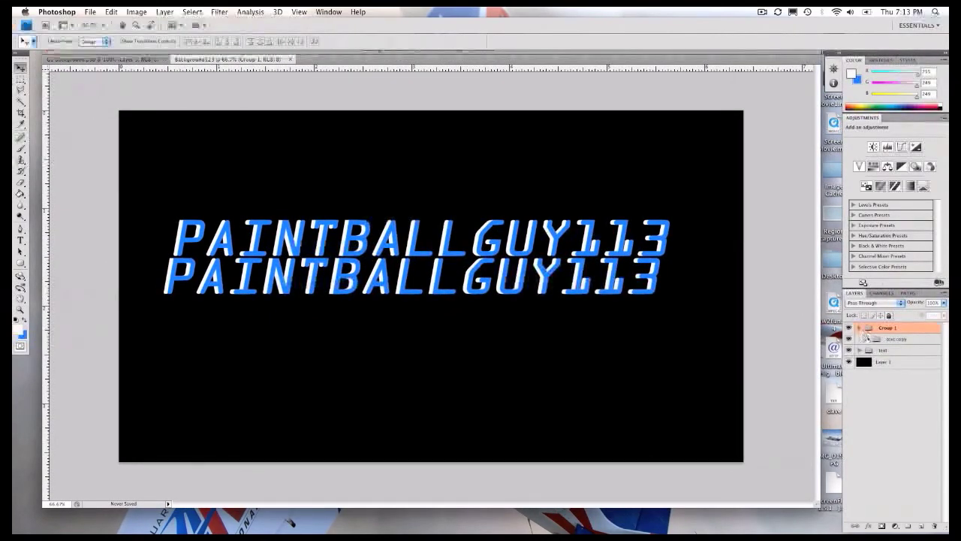
Step: Expand the text copy group and select its PAintballguy113 copy 2 layer
left_click(867, 339)
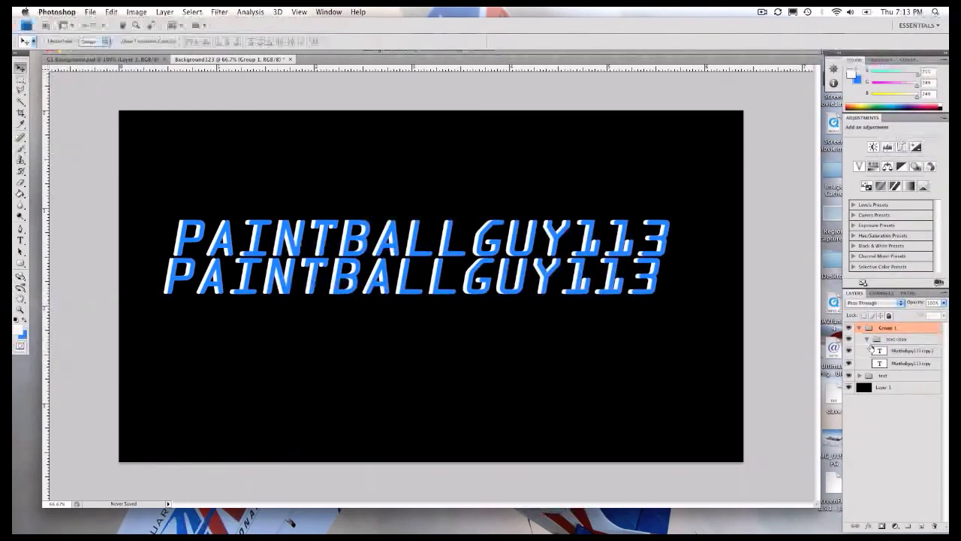
left_click(873, 350)
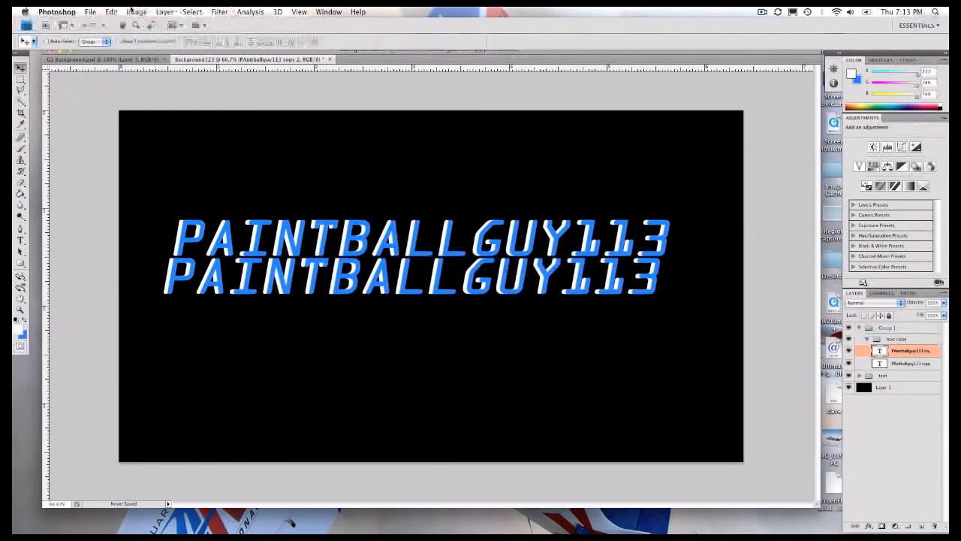
Step: Add a Foreground to Transparent gradient overlay with a black left stop to the lower text layer
left_click(165, 12)
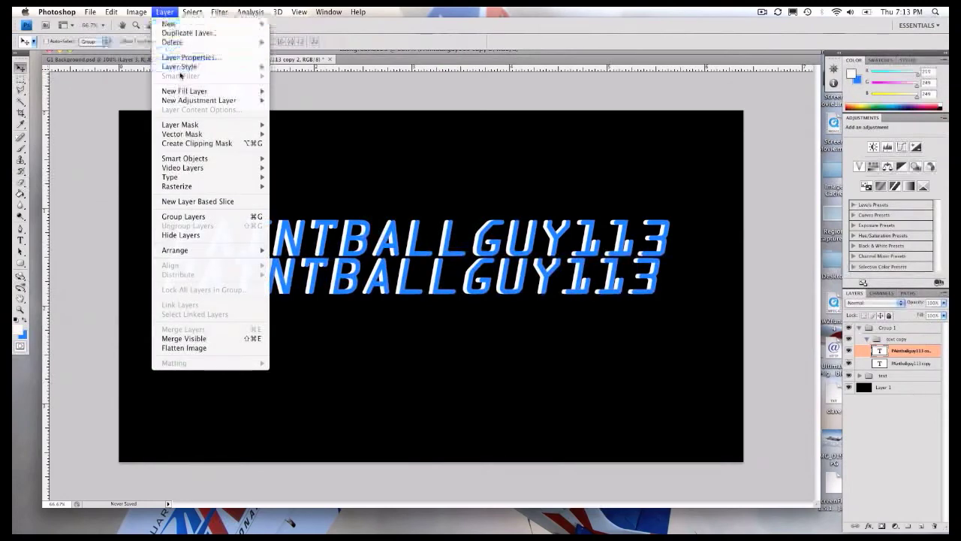
mouse_move(187, 67)
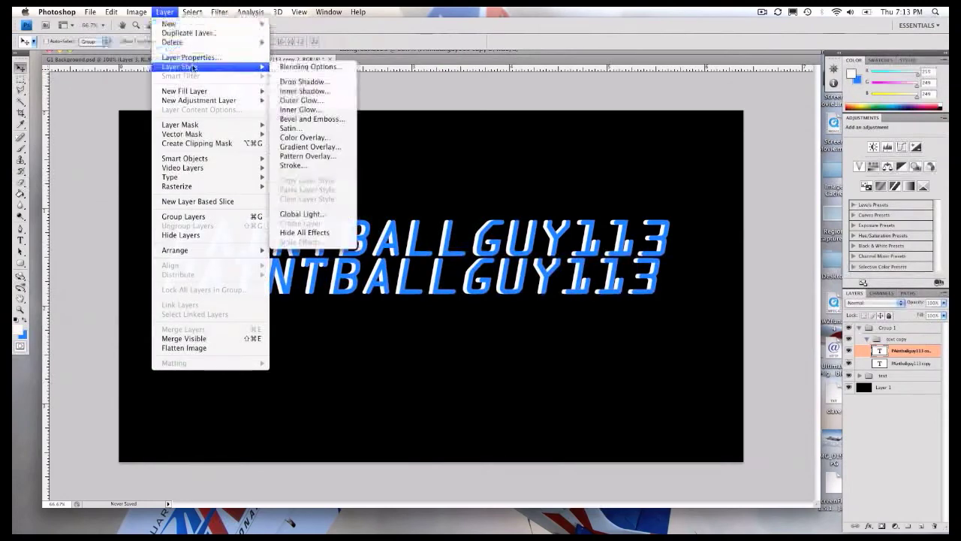
left_click(338, 147)
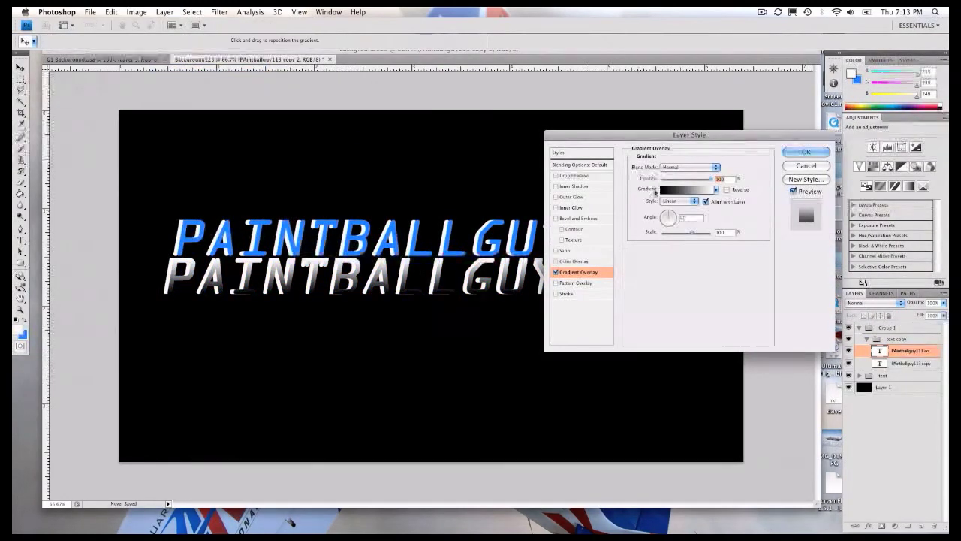
left_click(668, 191)
left_click(591, 97)
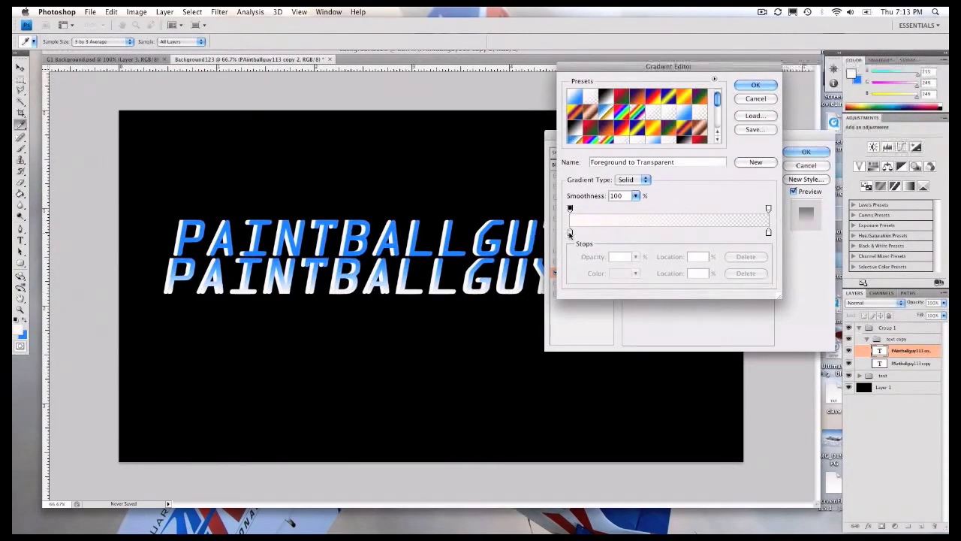
double_click(570, 232)
left_click(539, 411)
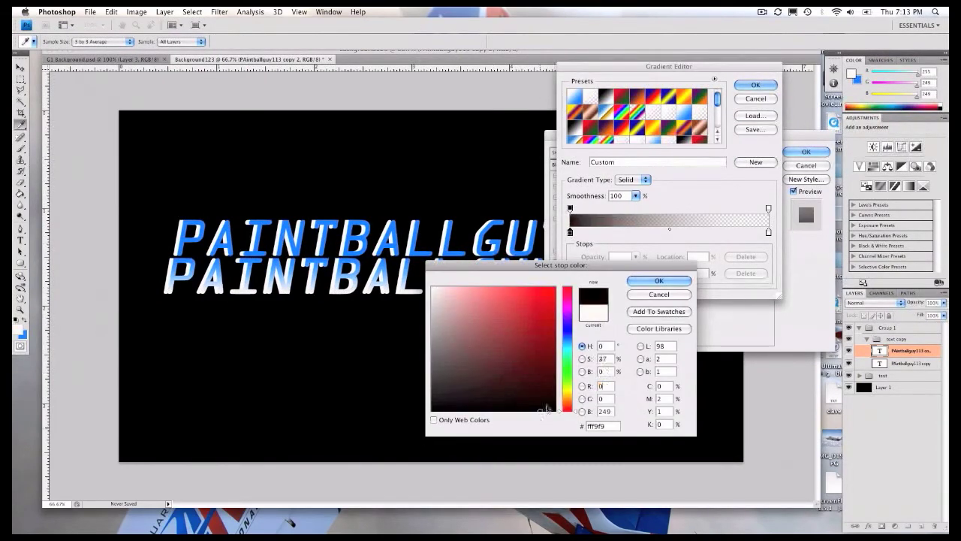
left_click(659, 281)
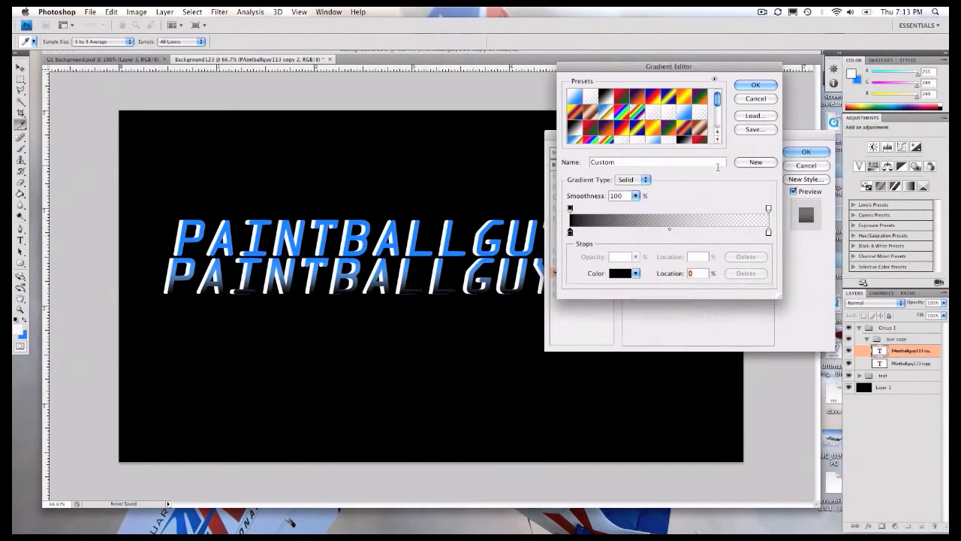
left_click(756, 87)
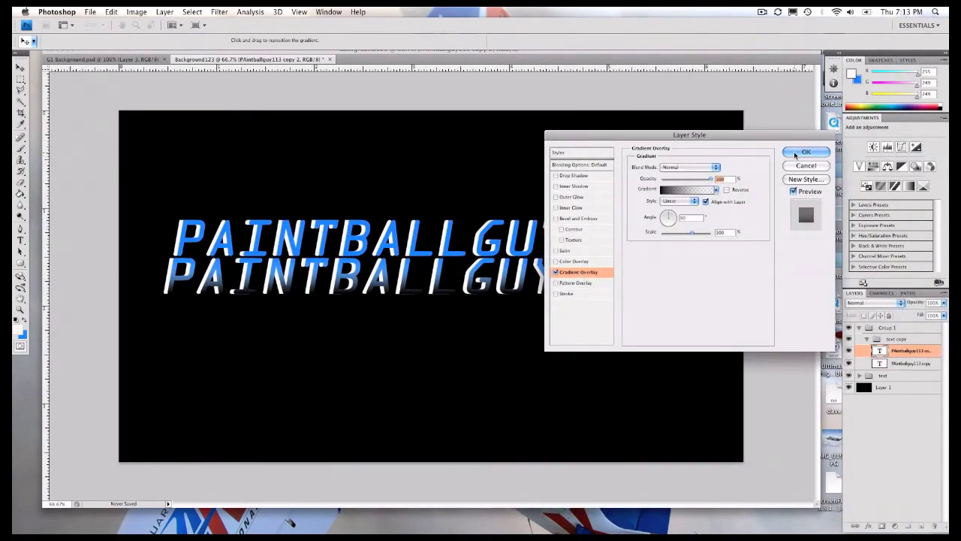
left_click(798, 152)
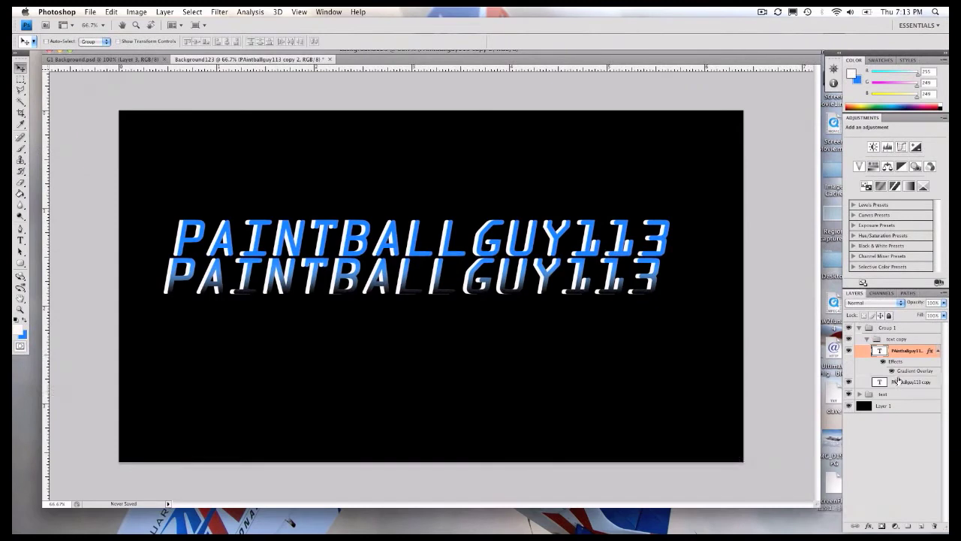
left_click(899, 381)
Step: Apply a black-to-white Gradient Overlay to the second reflection text layer
left_click(165, 11)
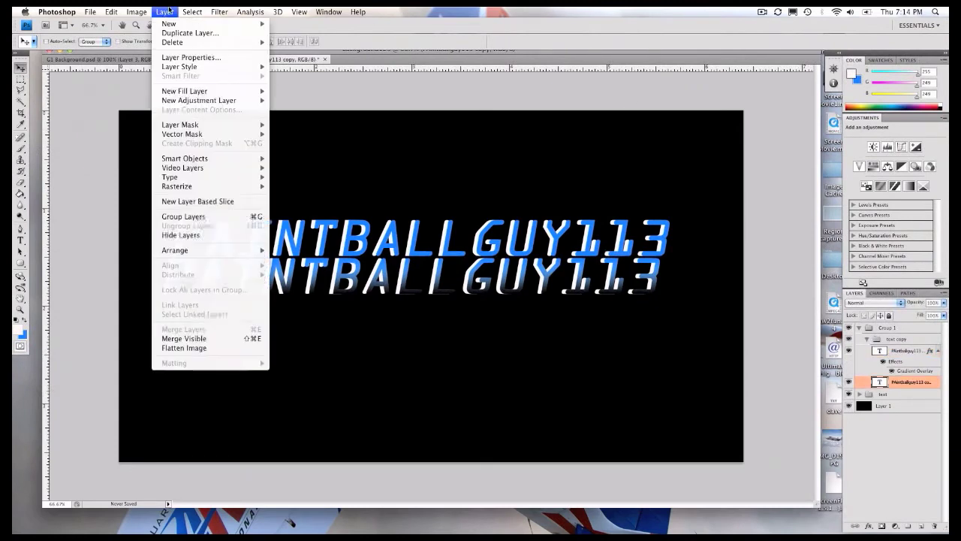
mouse_move(218, 68)
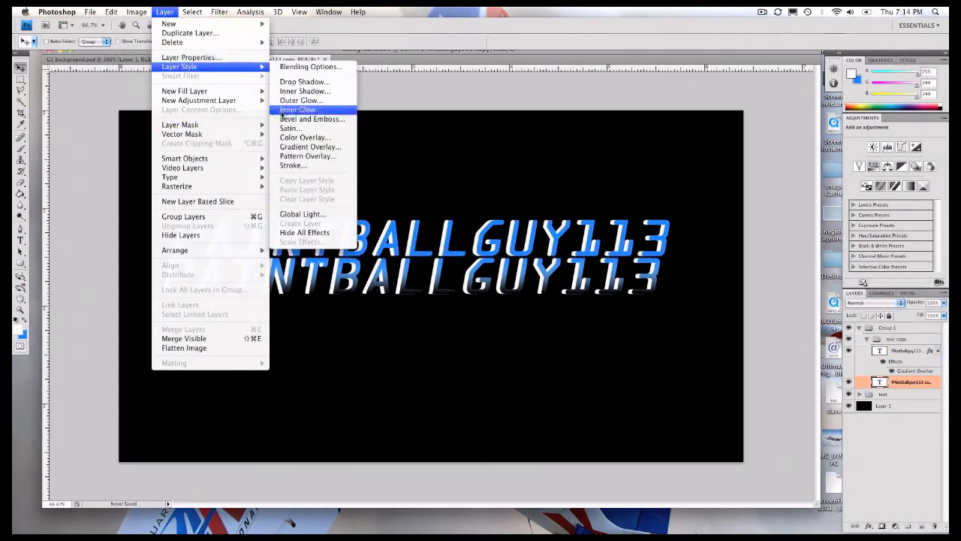
left_click(300, 146)
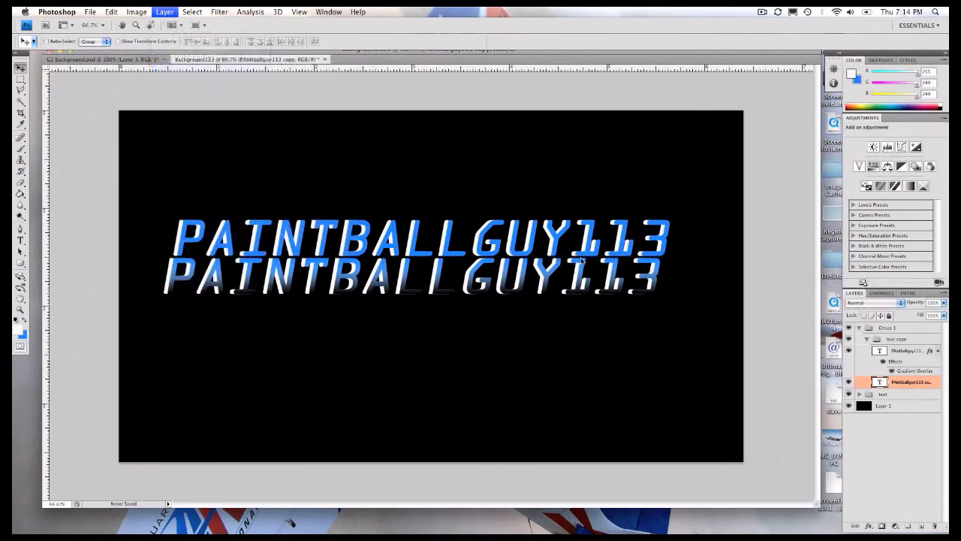
left_click(695, 192)
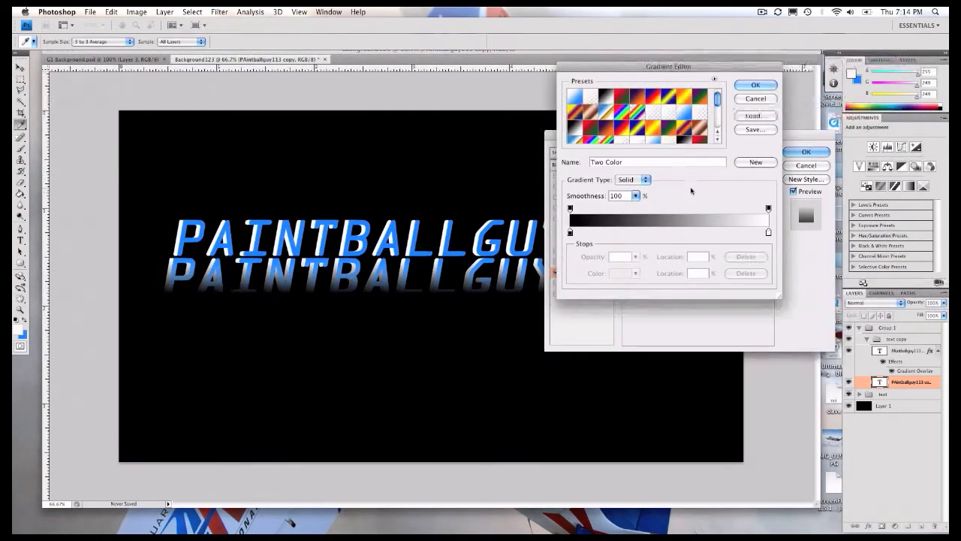
left_click(750, 86)
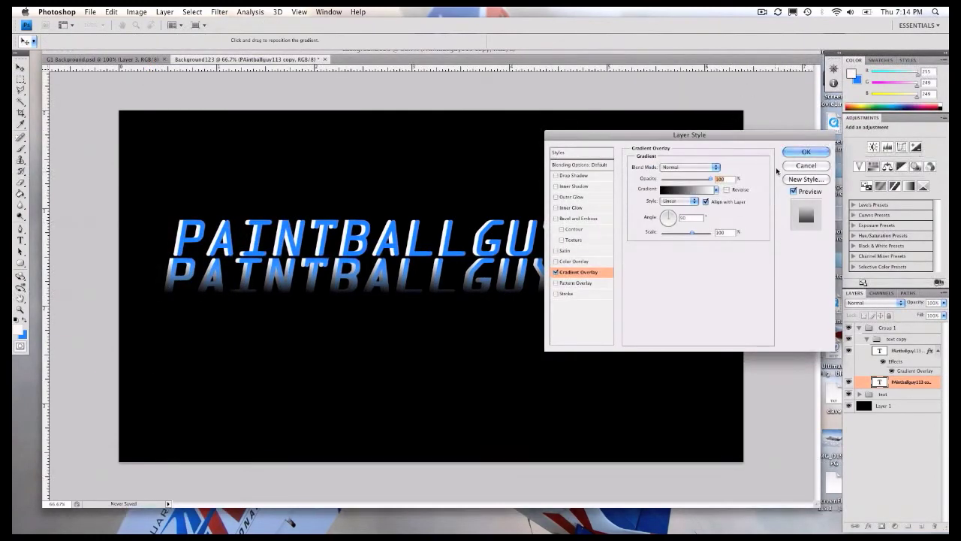
left_click(792, 154)
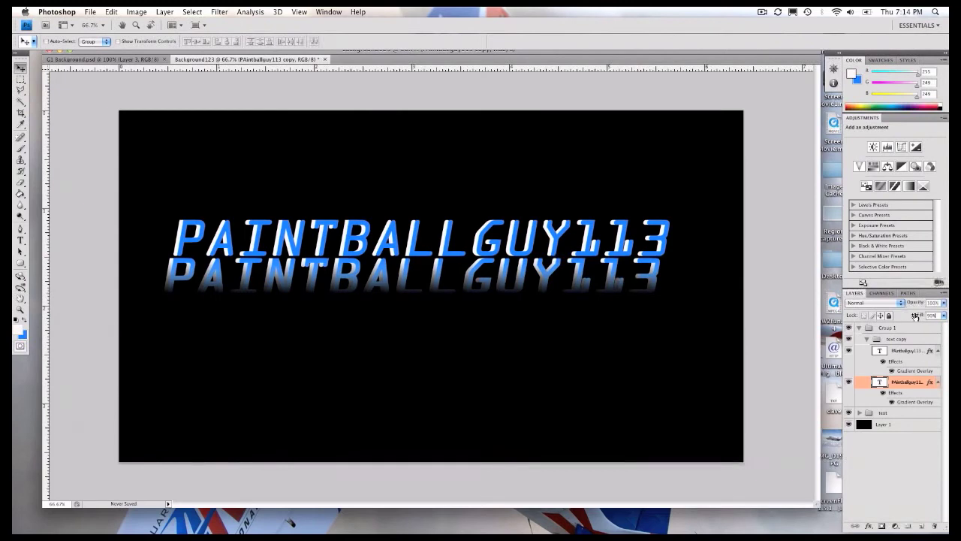
Step: Lower the Fill of both reflection text layers and reduce the text copy group's Opacity
left_click_drag(914, 317, 901, 363)
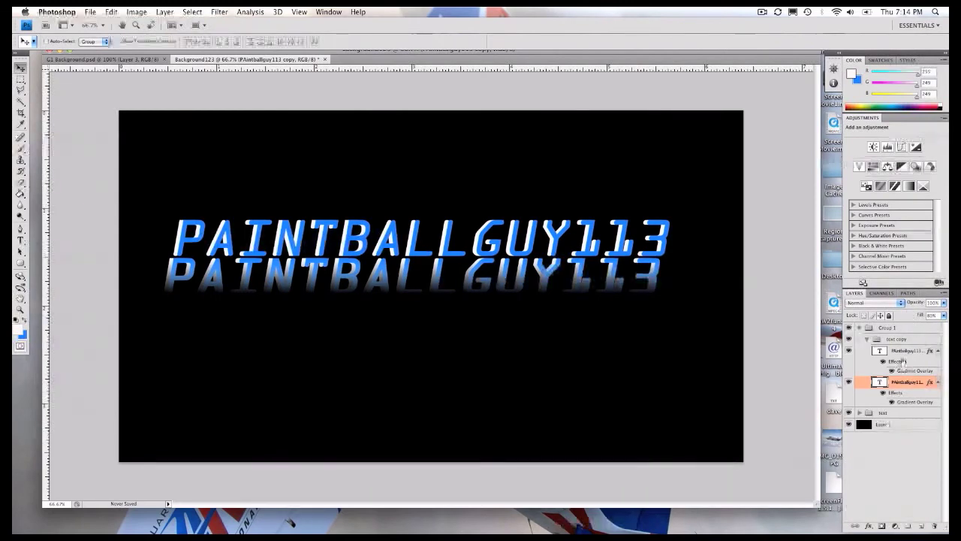
left_click(905, 351)
left_click_drag(915, 317, 908, 318)
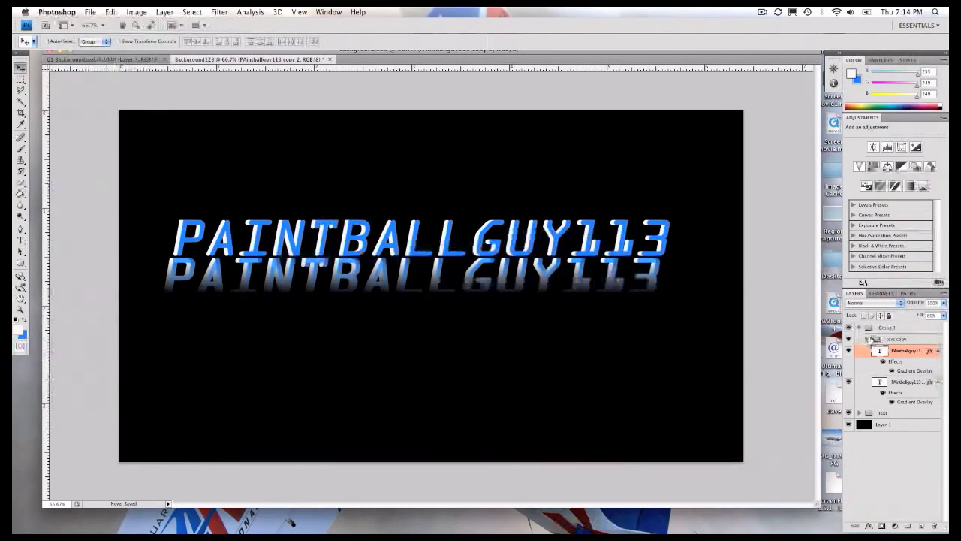
left_click(871, 339)
left_click_drag(920, 304, 889, 304)
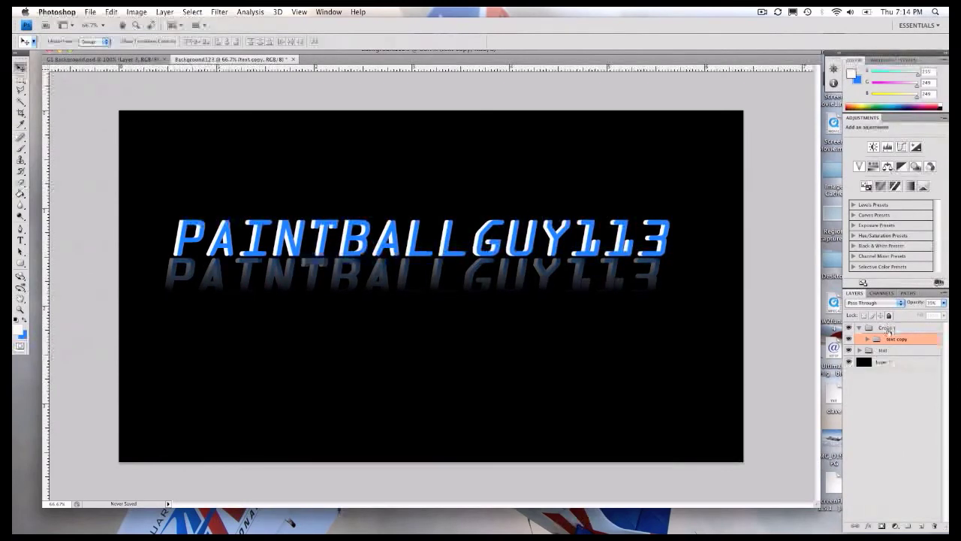
Step: Check the reflection text layers, then collapse the text copy group and Group 1
left_click(868, 338)
left_click(897, 350)
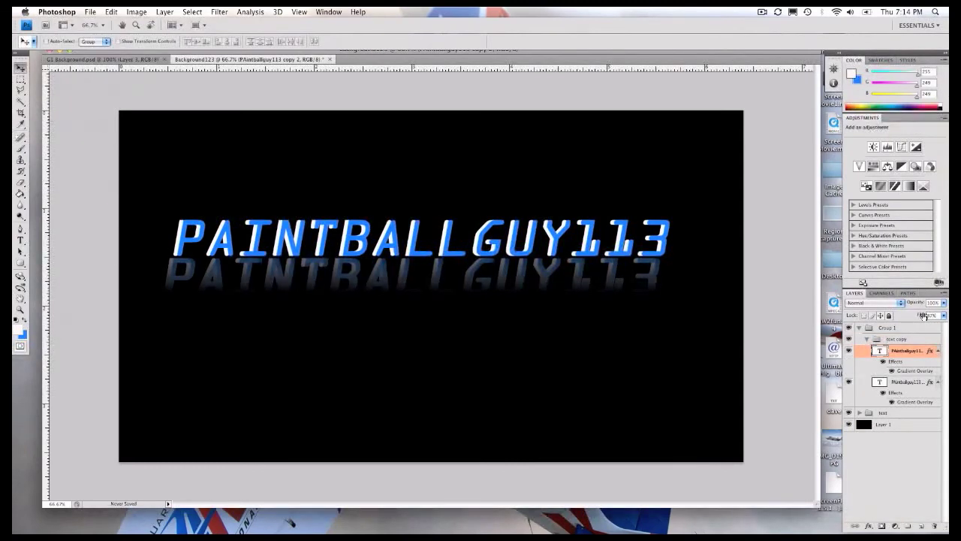
left_click(901, 381)
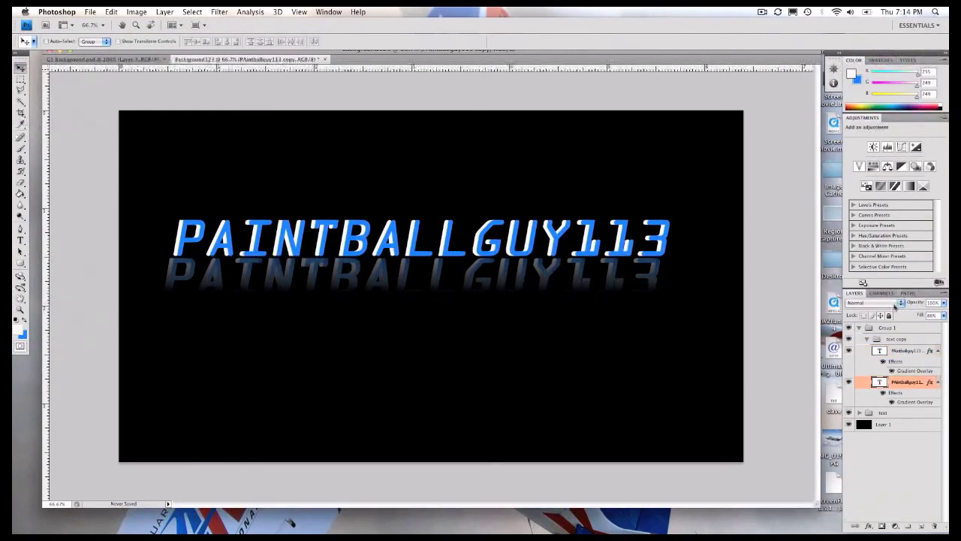
left_click(868, 340)
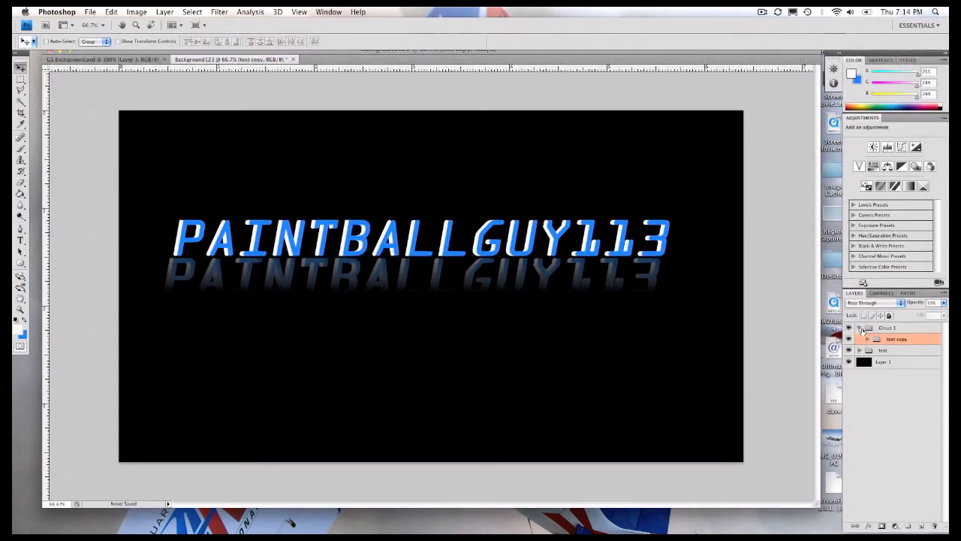
left_click(860, 329)
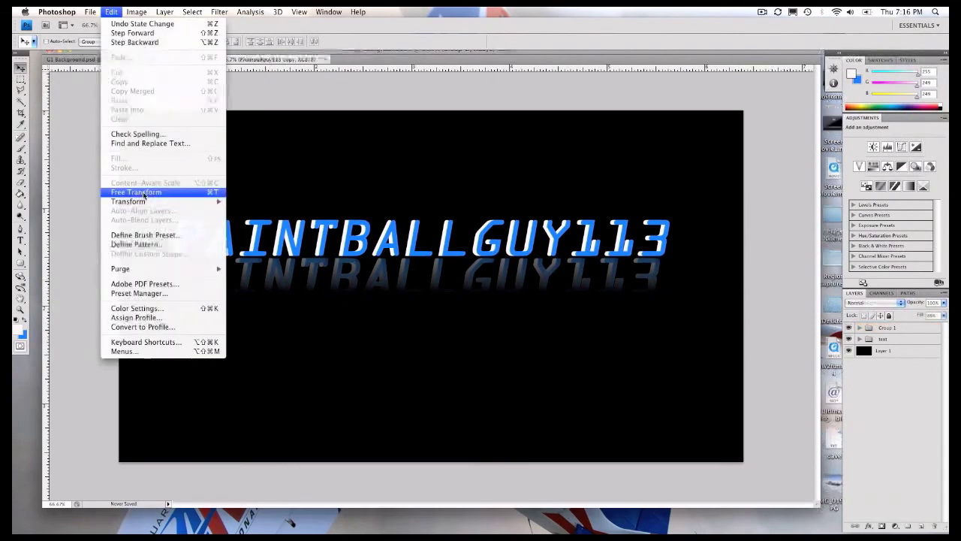
Step: Try a vertical flip on the current layer, then undo it
mouse_move(218, 201)
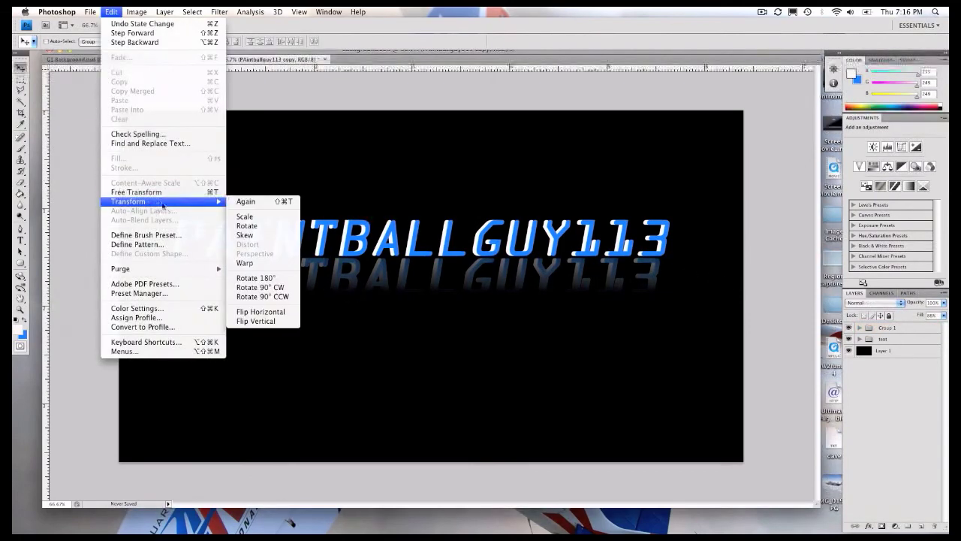
left_click(255, 322)
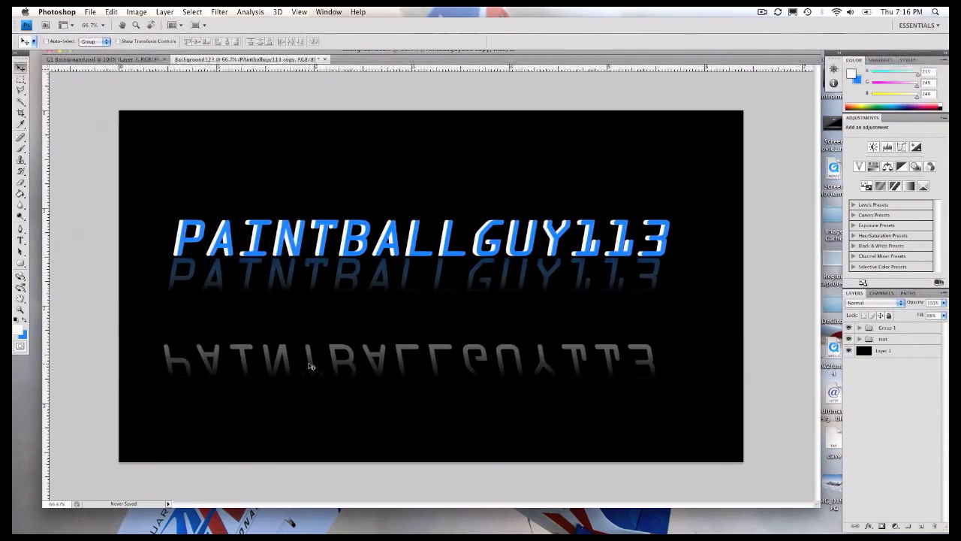
key("super+z")
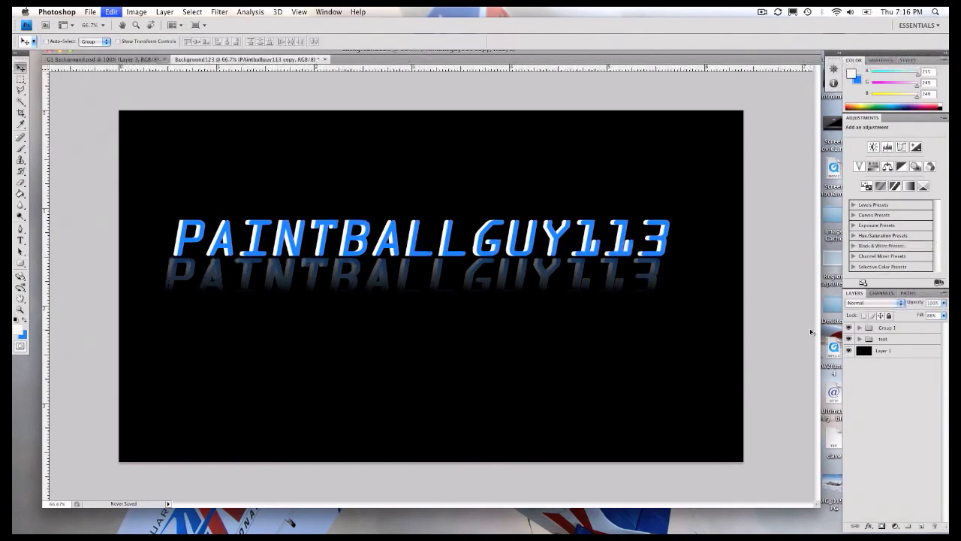
Step: Flip Group 1 vertically and position it directly beneath the PAINTBALLGUY113 title
left_click(879, 328)
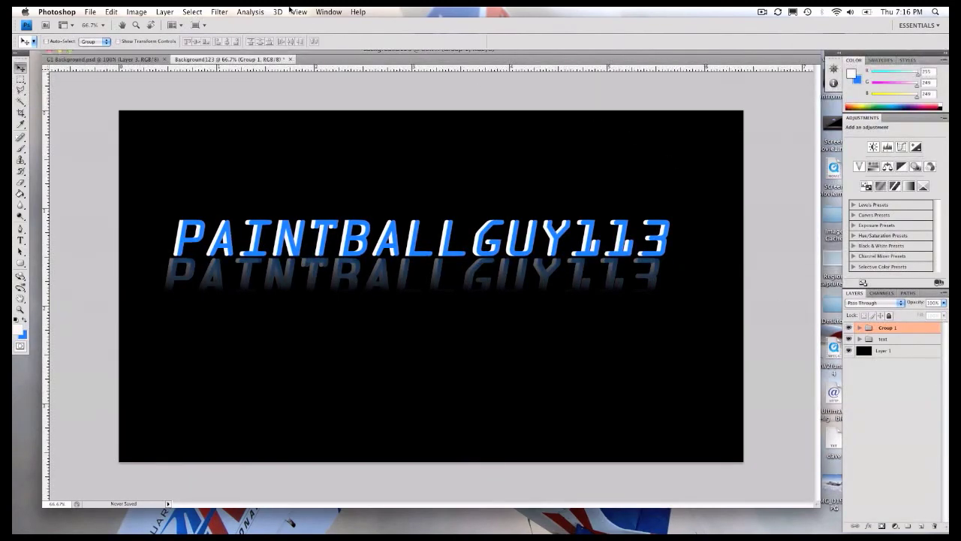
left_click(111, 12)
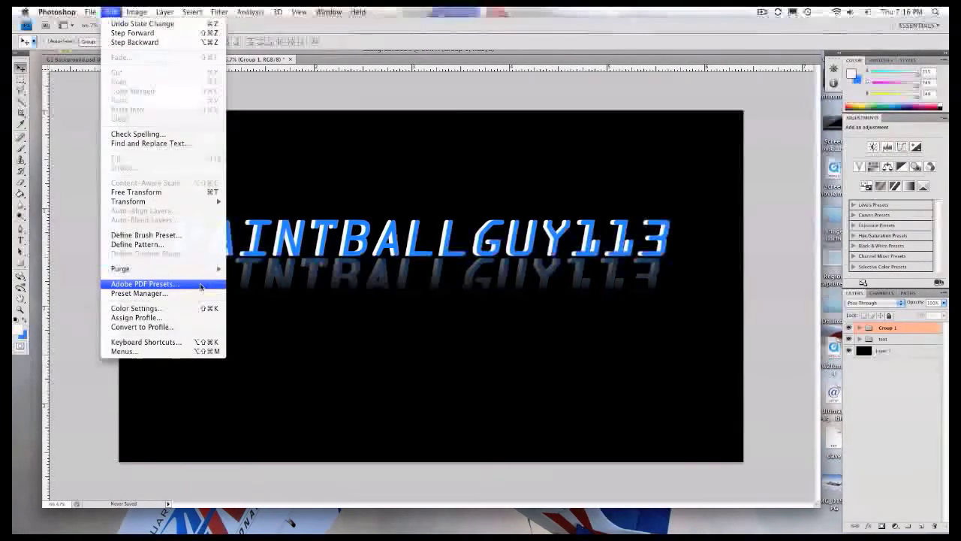
mouse_move(196, 201)
left_click(252, 322)
mouse_move(328, 327)
left_mouse_down()
mouse_move(355, 361)
mouse_move(339, 300)
mouse_move(349, 275)
mouse_move(363, 276)
left_mouse_up()
key("Right")
key("Right")
key("Right")
key("Right")
key("Right")
key("Right")
key("Right")
key("Right")
key("Right")
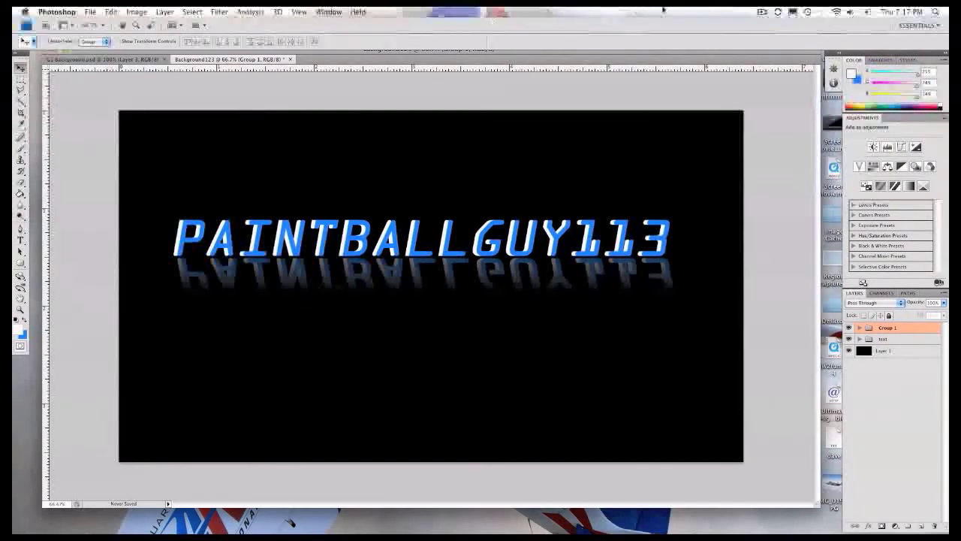
Step: Create a new empty Layer 2 via Layer > New > Layer
left_click(762, 12)
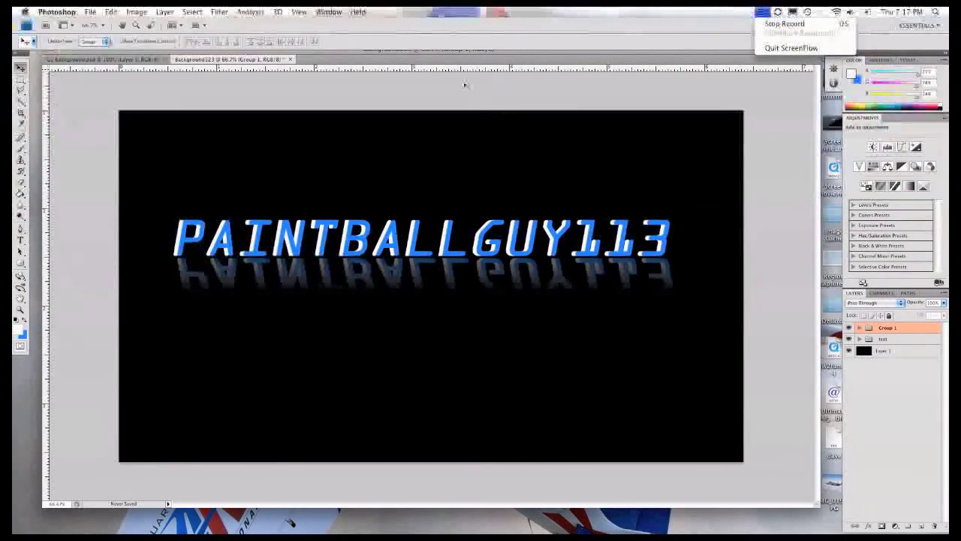
left_click(434, 56)
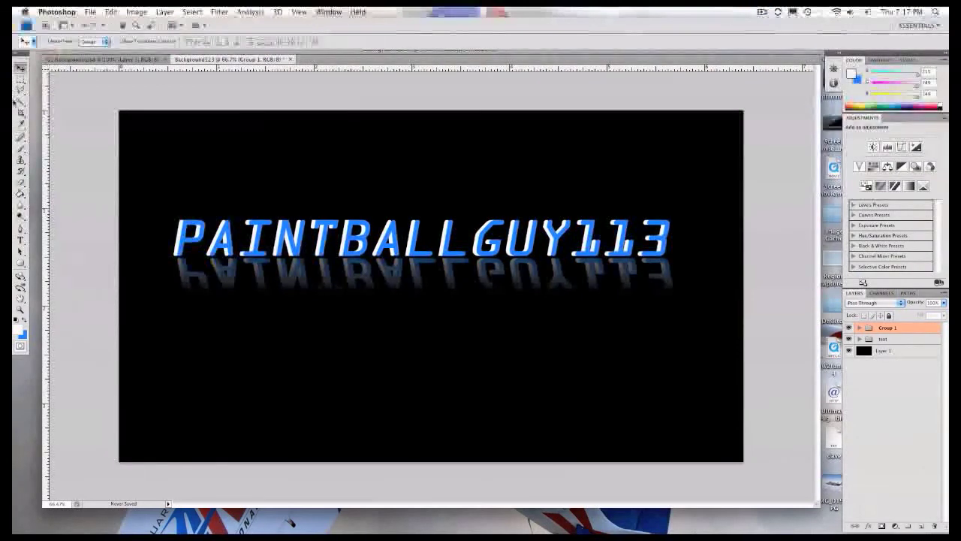
left_click(165, 12)
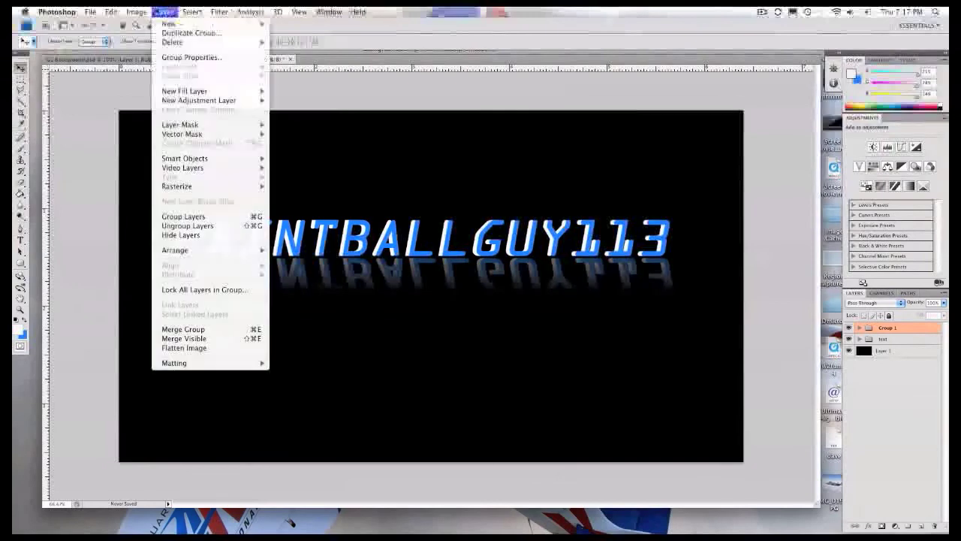
mouse_move(188, 26)
left_click(289, 24)
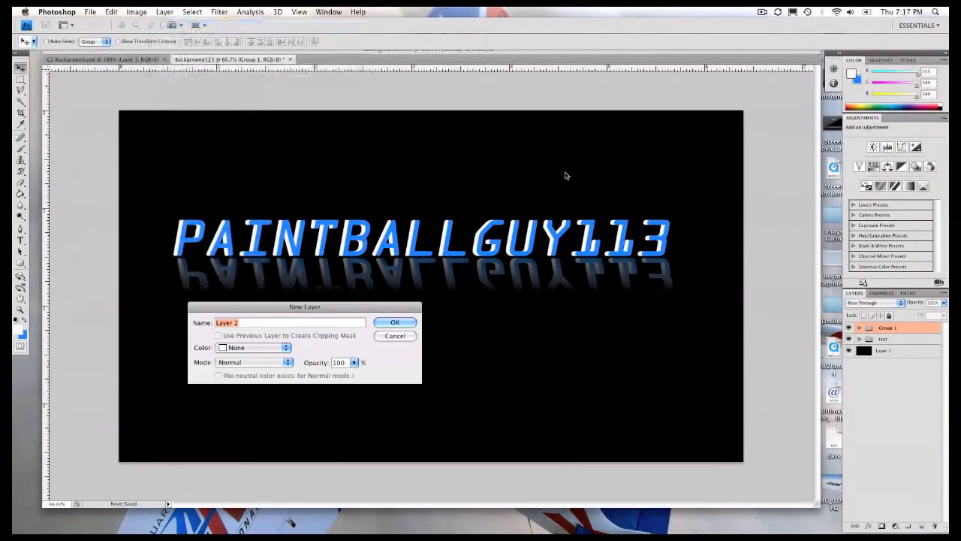
left_click(405, 325)
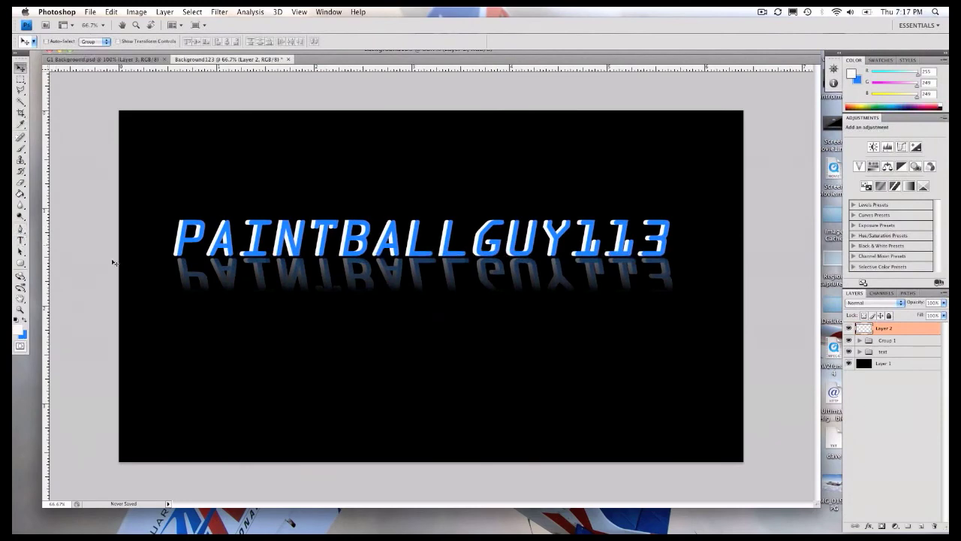
Step: Hide the black background layer while keeping both text groups visible
left_click(848, 341)
left_click(849, 351)
left_click(850, 363)
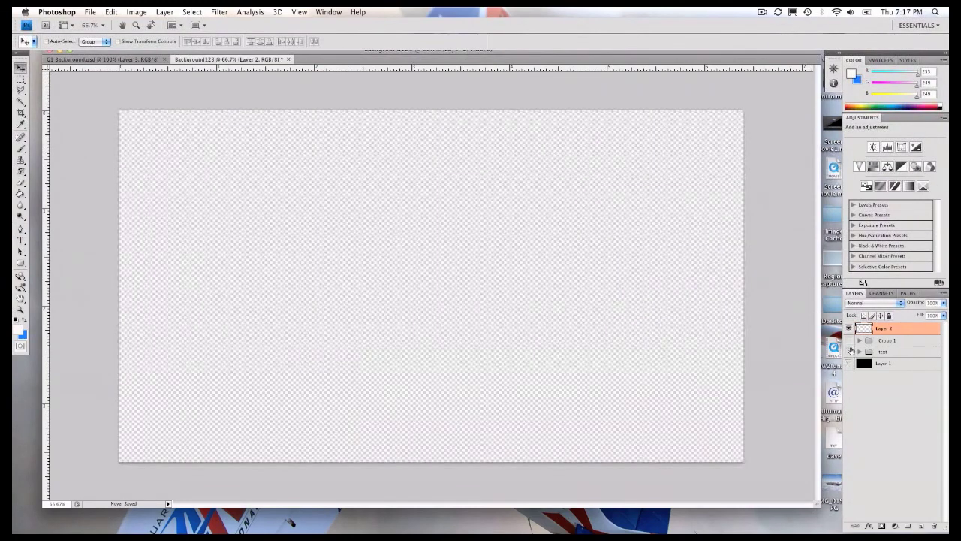
left_click(849, 340)
left_click(848, 352)
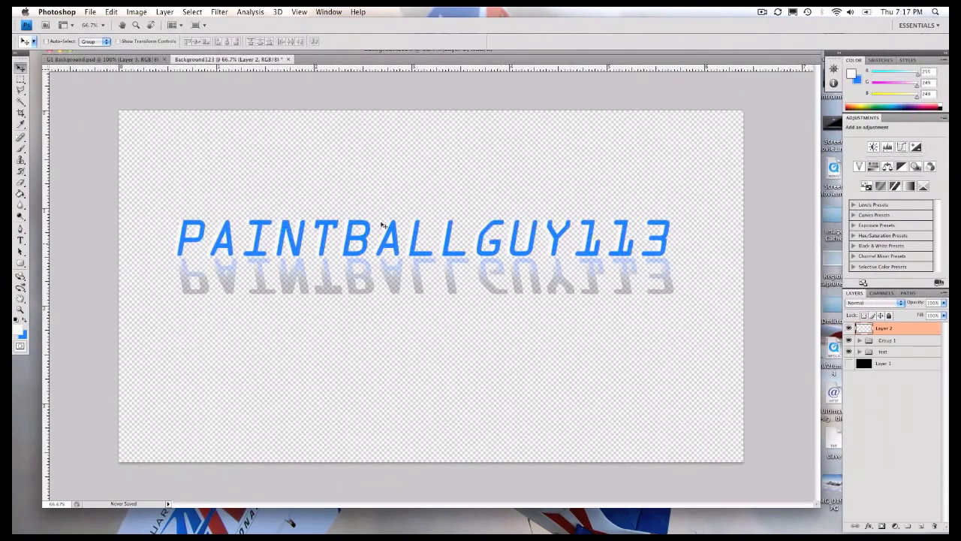